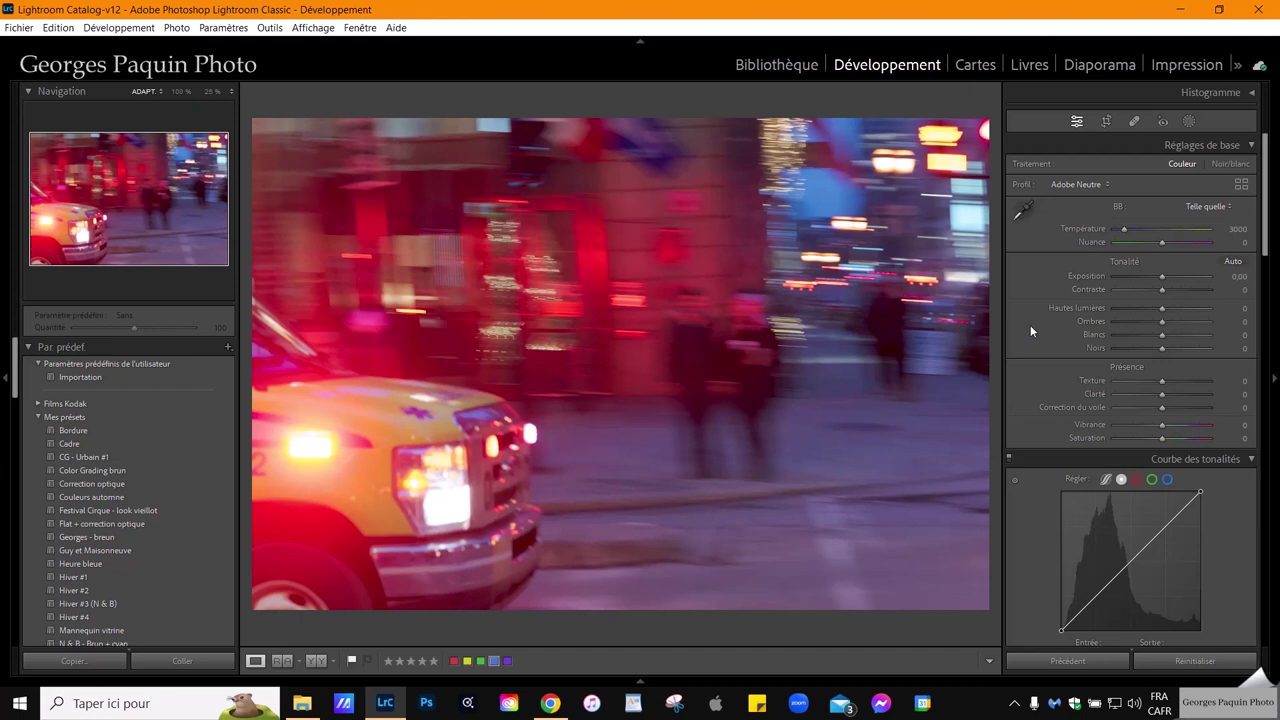
# - Build a three-point darkening tone curve with its midpoint at 142 in, 96 out
pyautogui.scroll(-3, 1030, 323)
pyautogui.scroll(-3, 1030, 323)
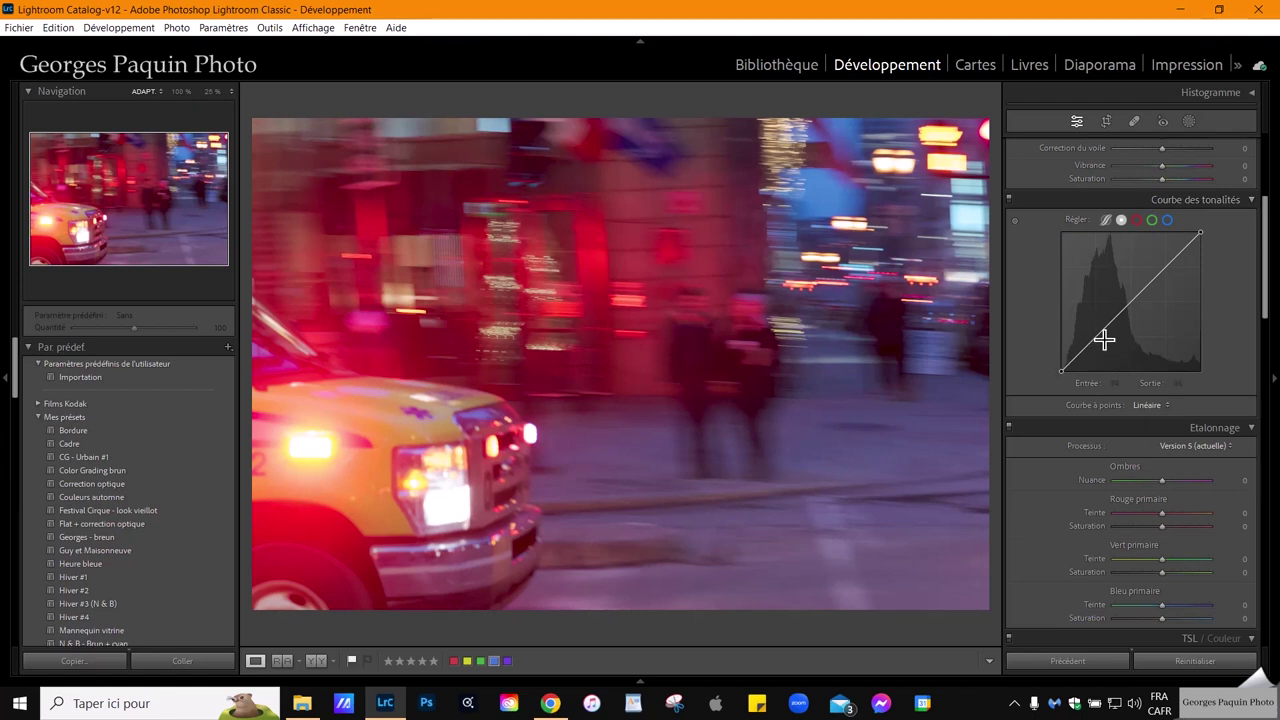
pyautogui.moveTo(1094, 339); pyautogui.dragTo(1088, 368)
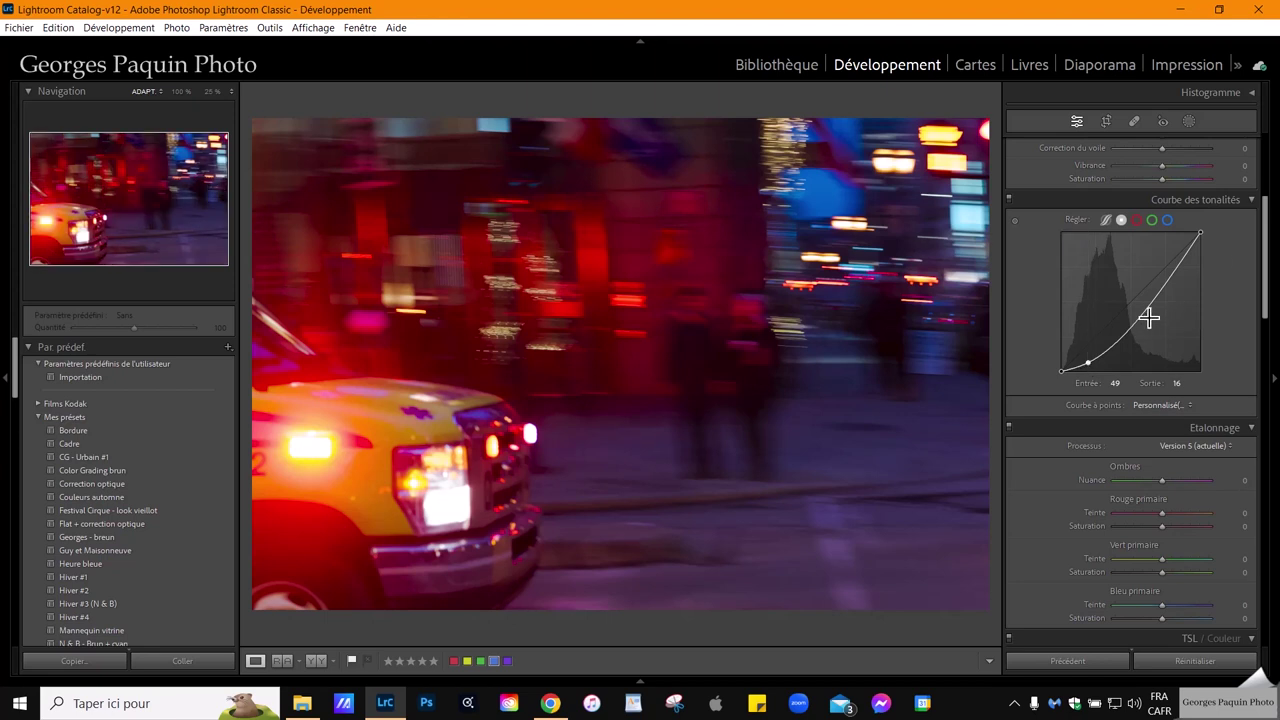
pyautogui.moveTo(1148, 318); pyautogui.dragTo(1144, 315)
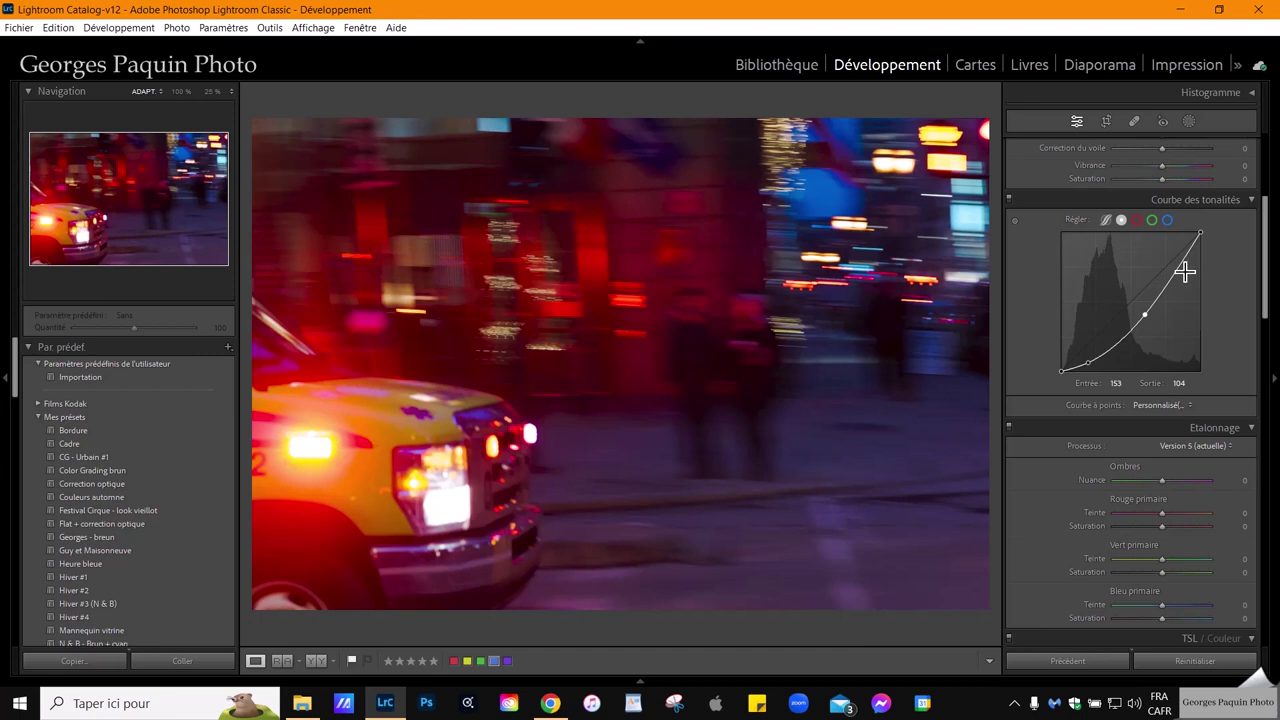
pyautogui.moveTo(1184, 271); pyautogui.dragTo(1176, 267)
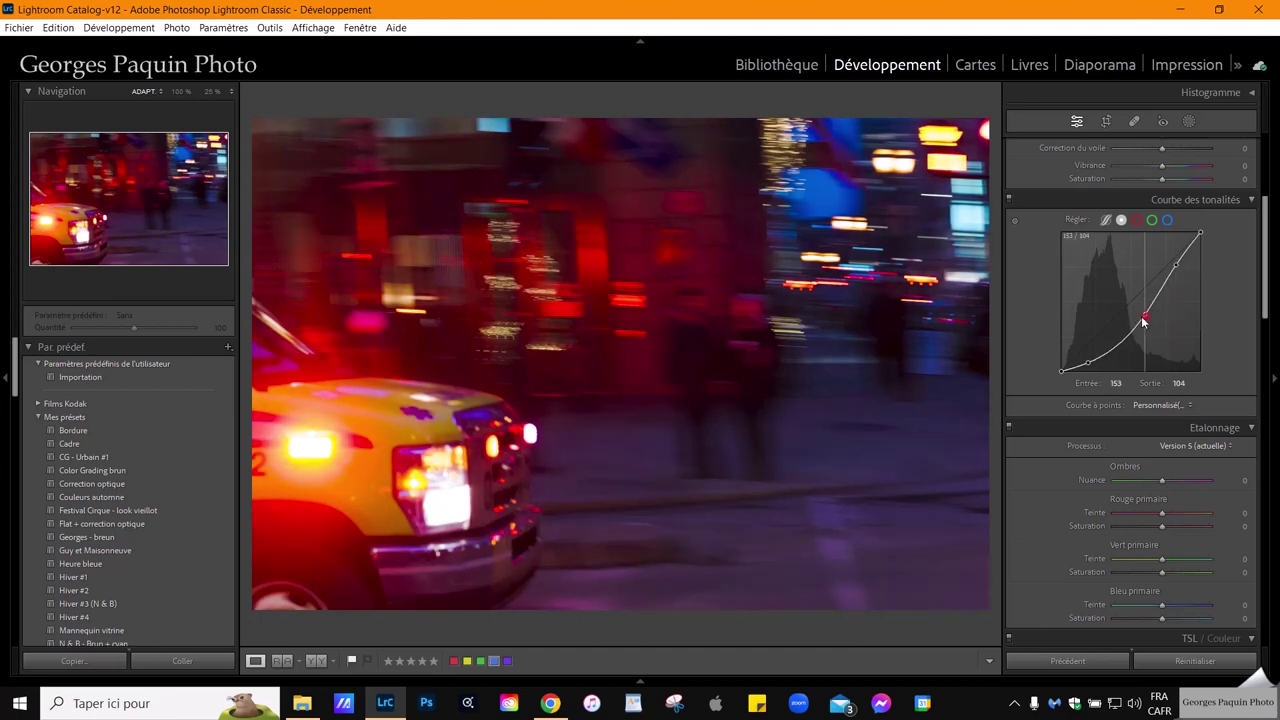
pyautogui.moveTo(1144, 321); pyautogui.dragTo(1139, 319)
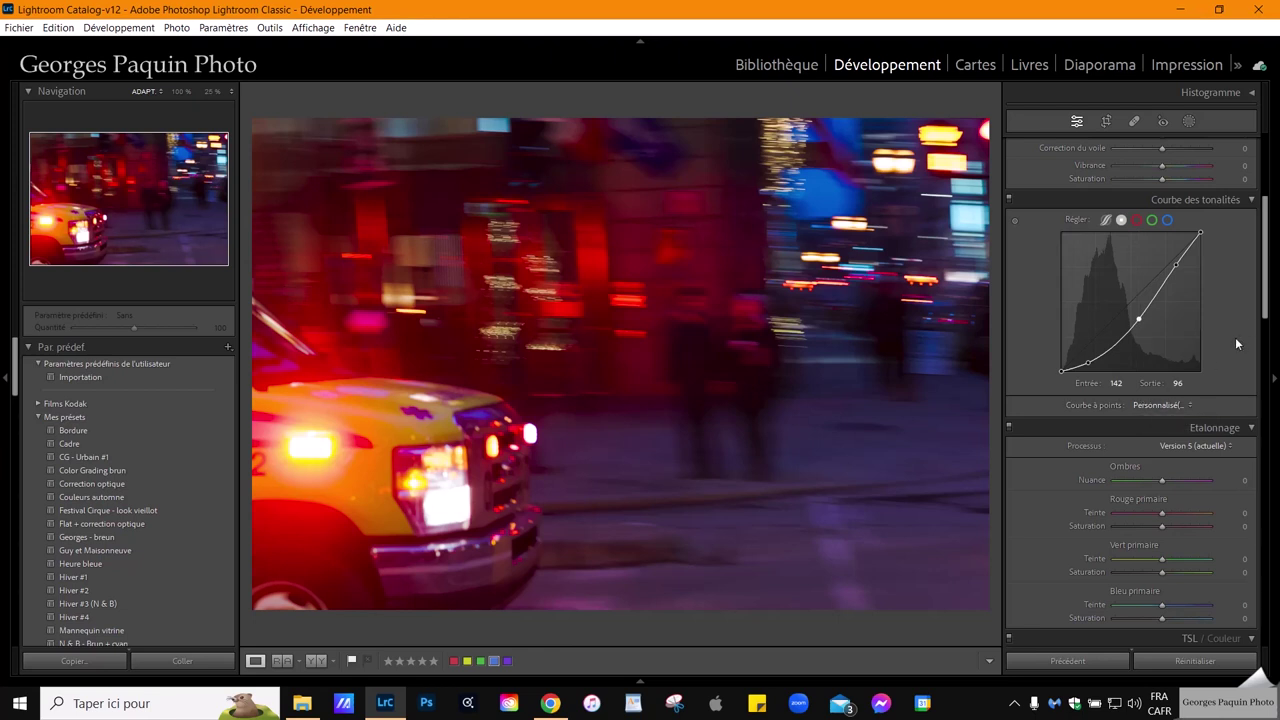
pyautogui.scroll(5, 1236, 343)
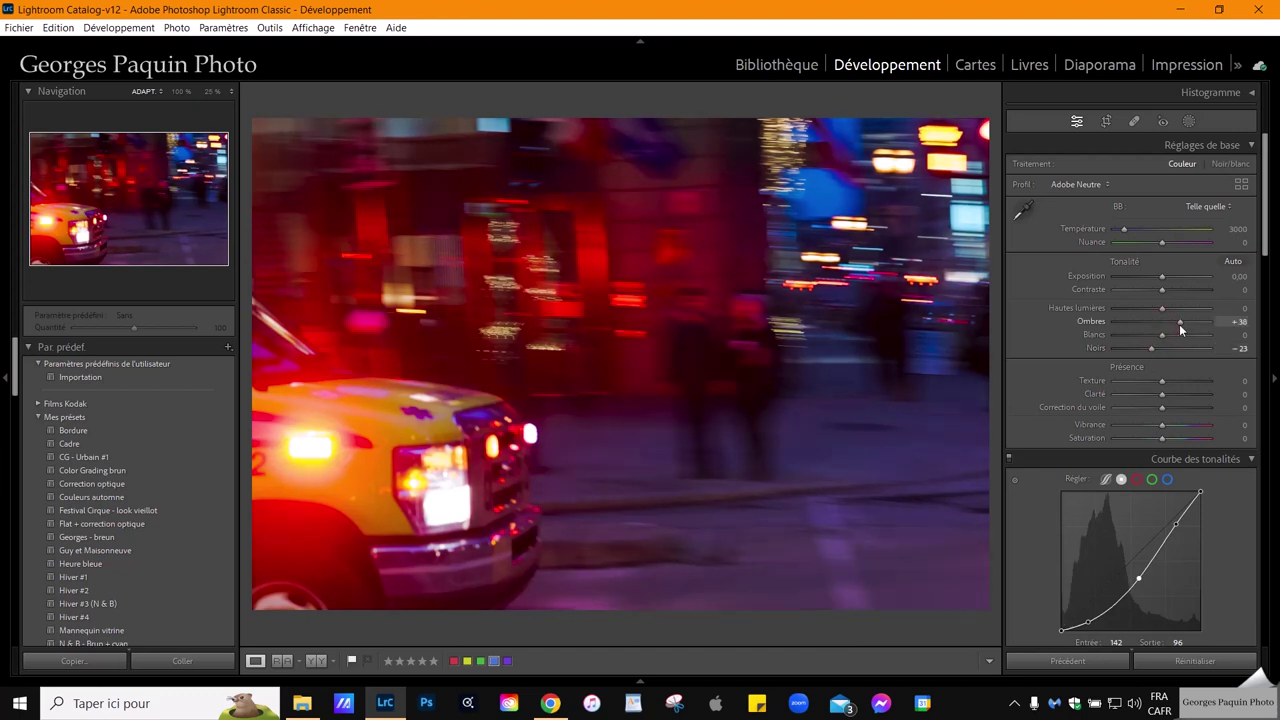
# - Set Exposure +0,20, Contrast +20, Highlights −81, Shadows +36 and Whites +15, then open masking
pyautogui.moveTo(1131, 335); pyautogui.dragTo(1170, 343)
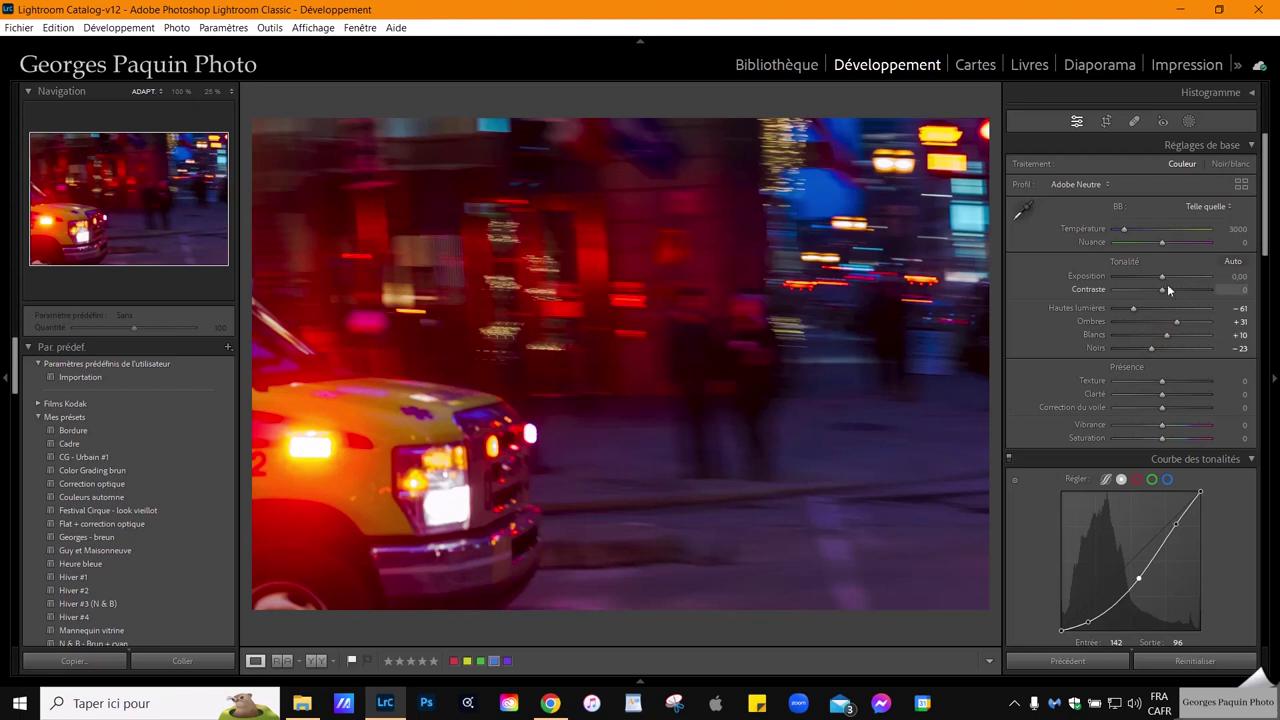
pyautogui.moveTo(1162, 280); pyautogui.dragTo(1164, 281)
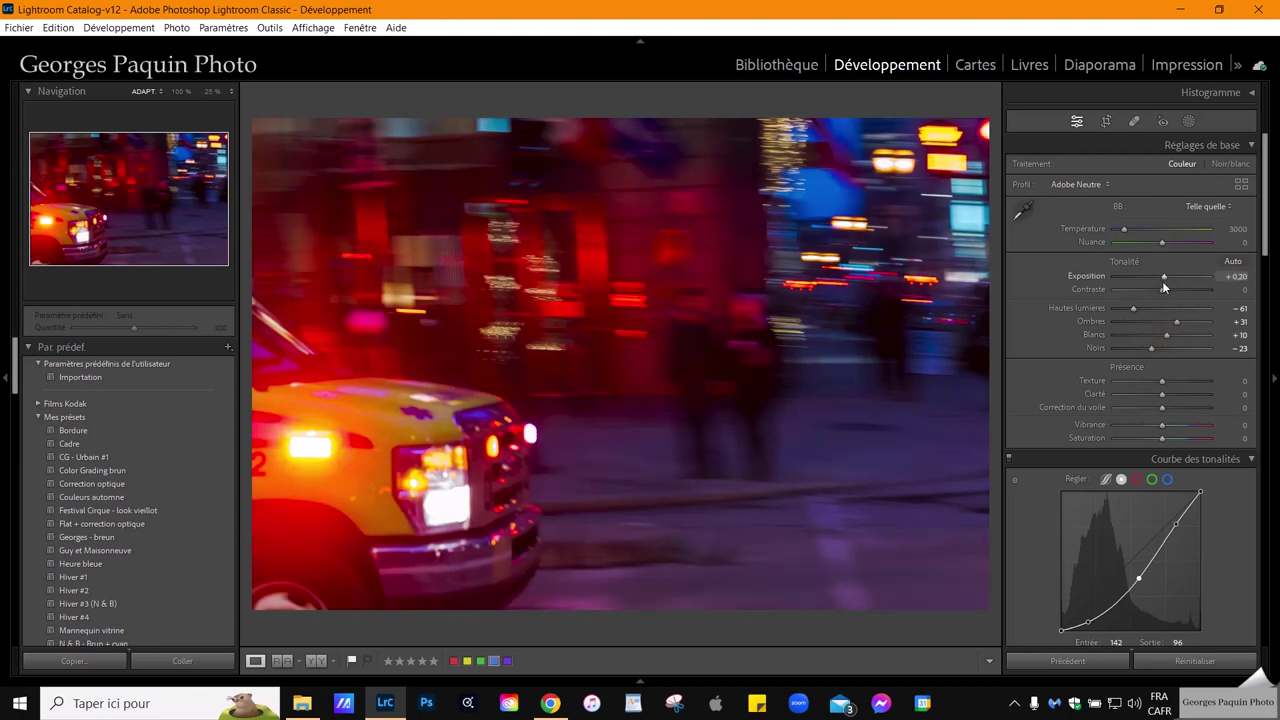
pyautogui.click(1164, 292)
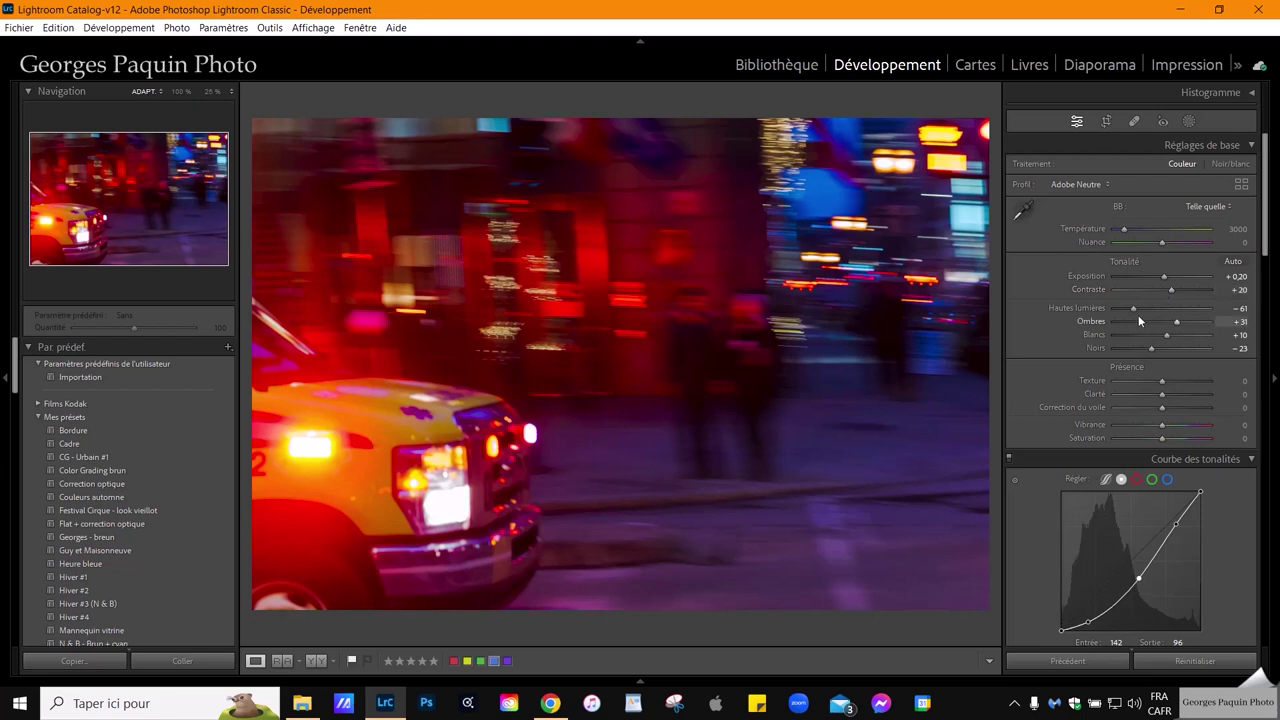
pyautogui.click(1135, 310)
pyautogui.press('Down')
pyautogui.press('Down')
pyautogui.press('Down')
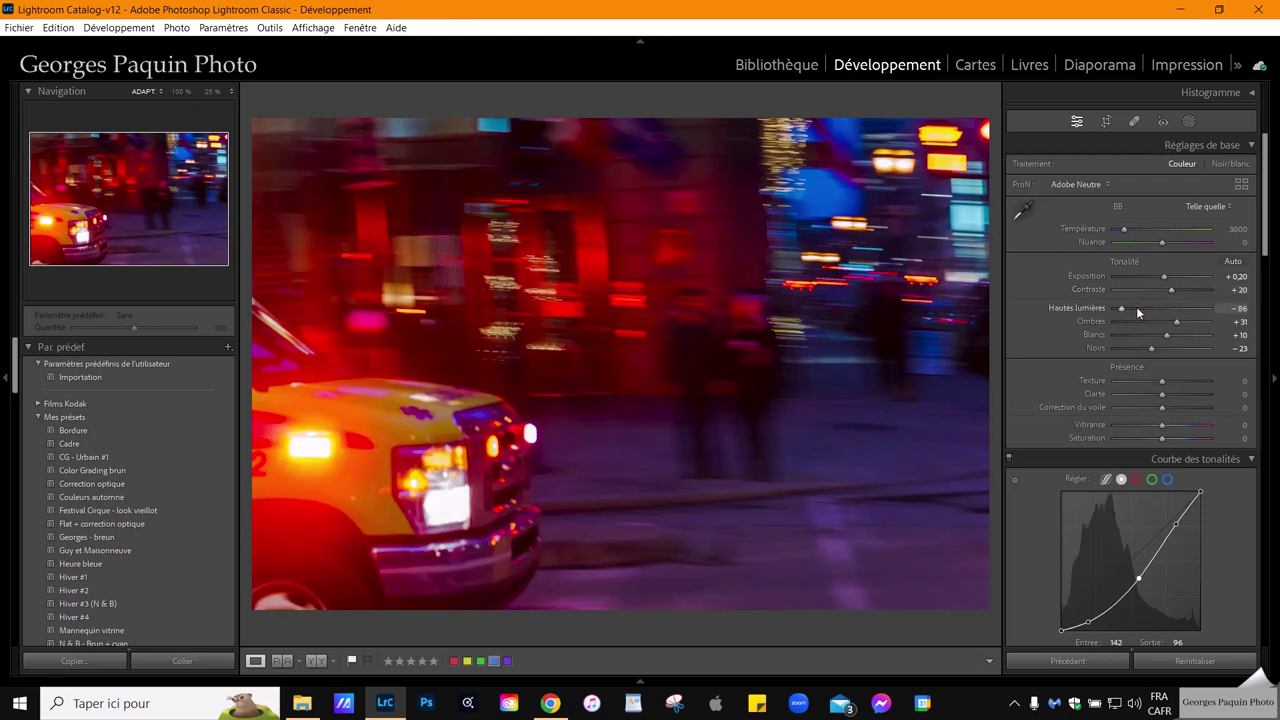
pyautogui.press('Up')
pyautogui.click(1165, 337)
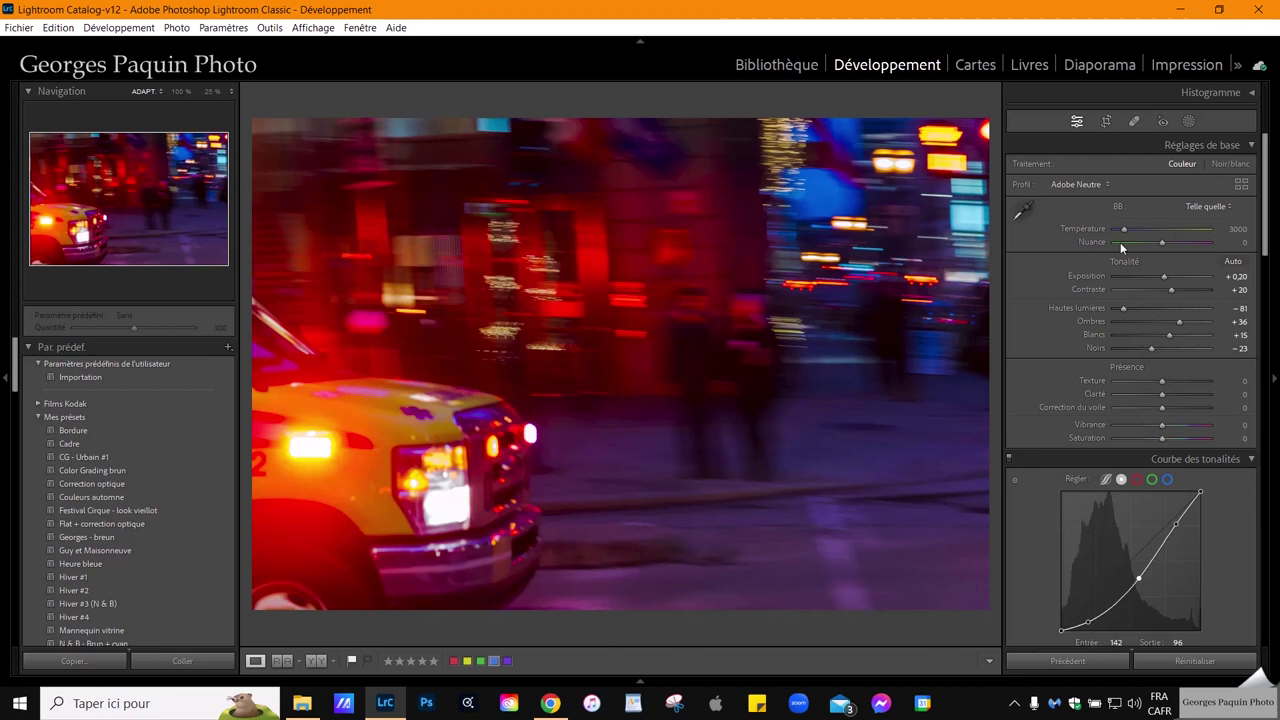
pyautogui.click(1188, 122)
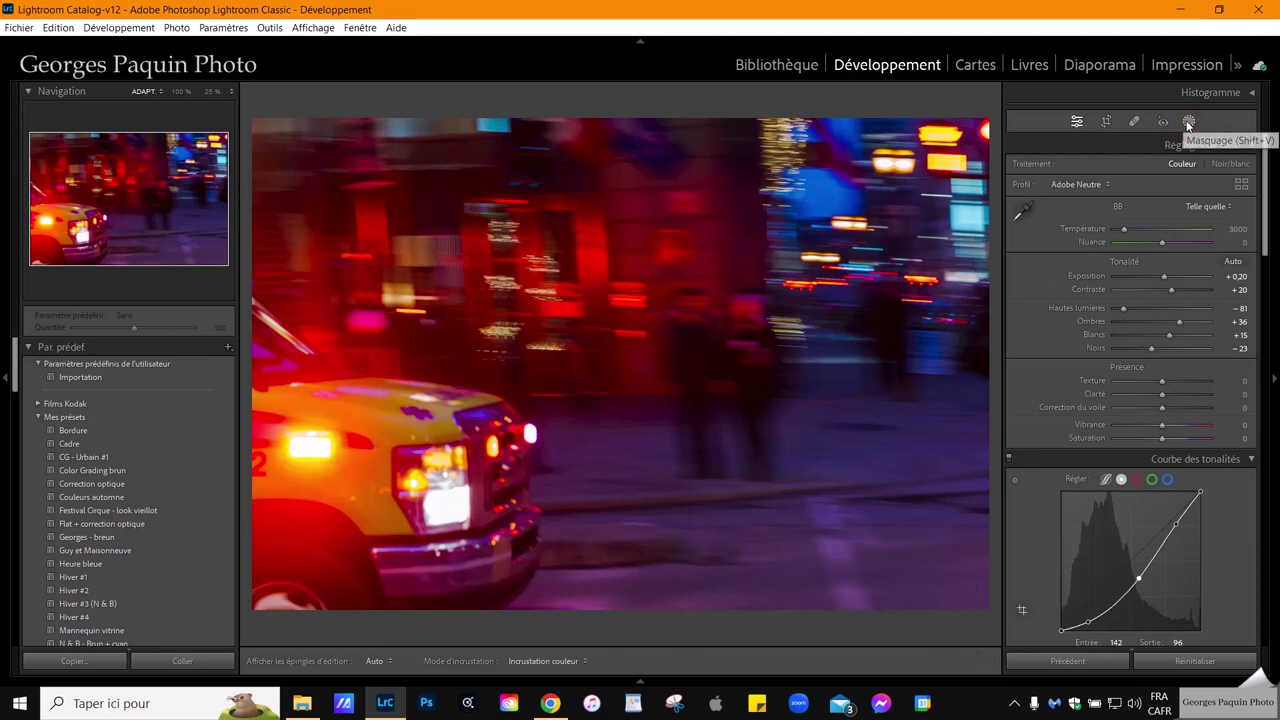
# - Draw a linear gradient mask across the scene right of the ambulance and hide its overlay
pyautogui.click(1070, 265)
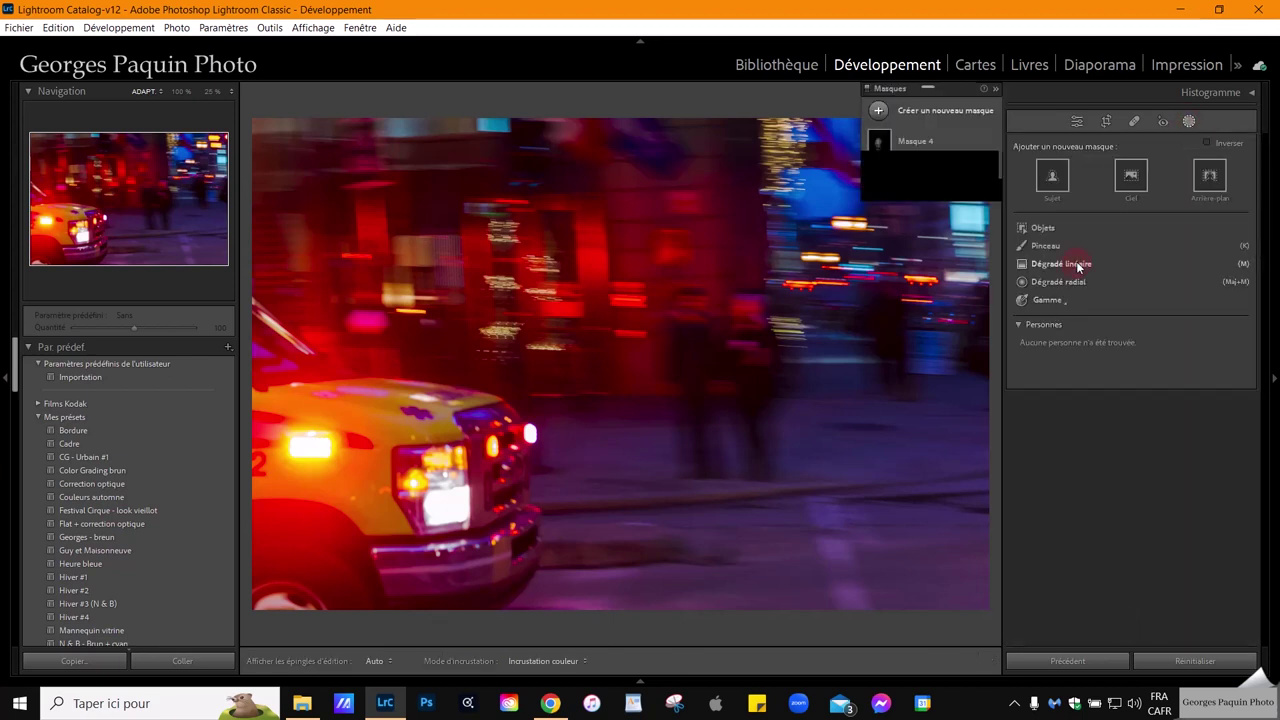
pyautogui.moveTo(510, 390); pyautogui.dragTo(361, 443)
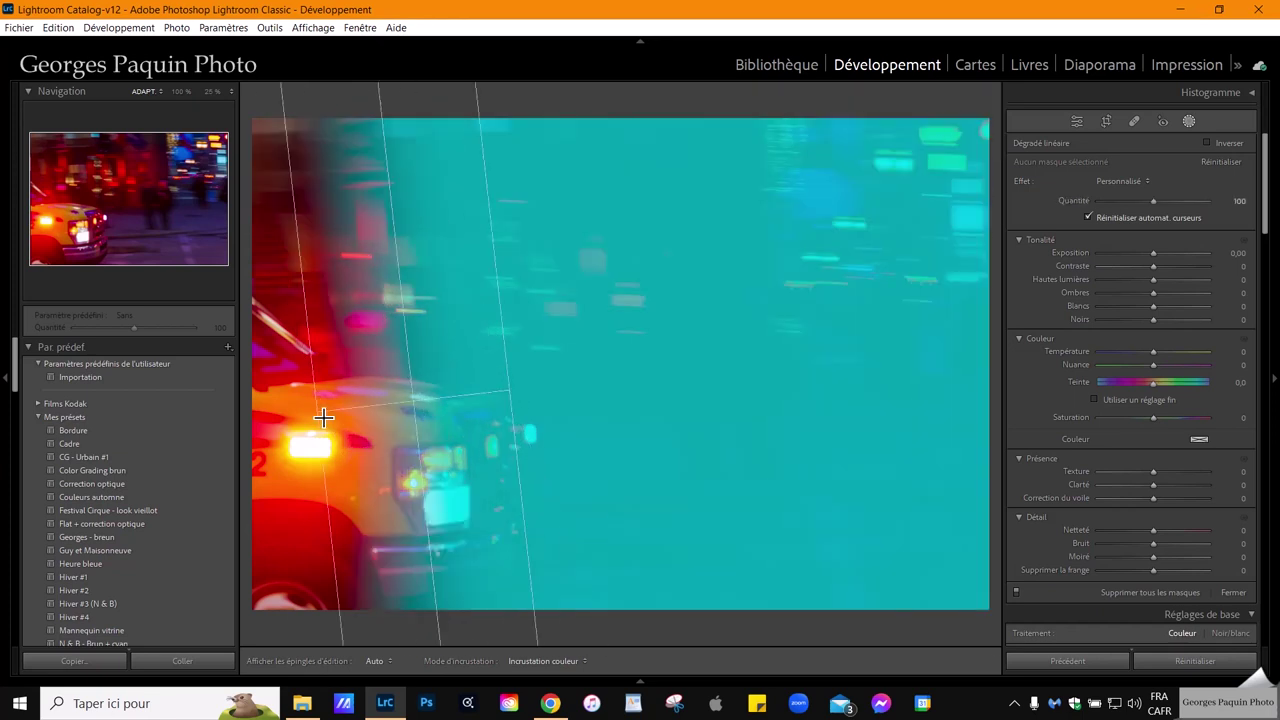
pyautogui.moveTo(361, 443); pyautogui.dragTo(314, 434)
pyautogui.moveTo(514, 396); pyautogui.dragTo(595, 385)
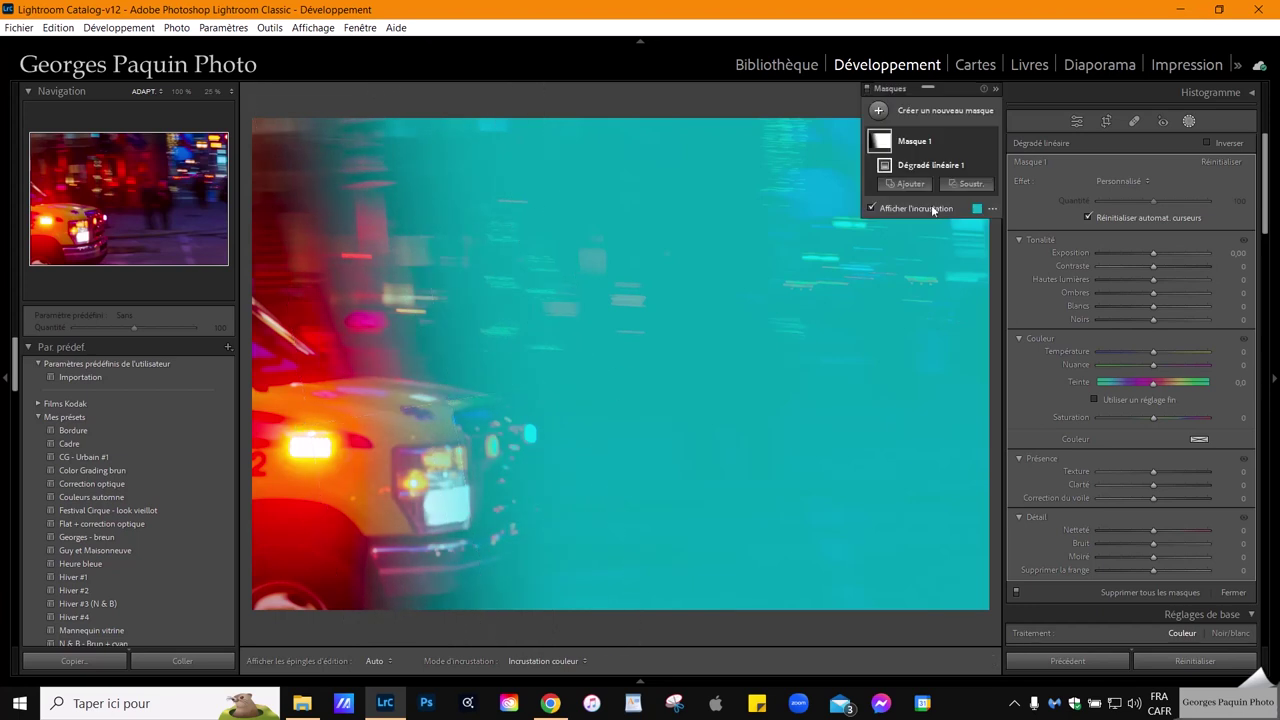
pyautogui.click(926, 210)
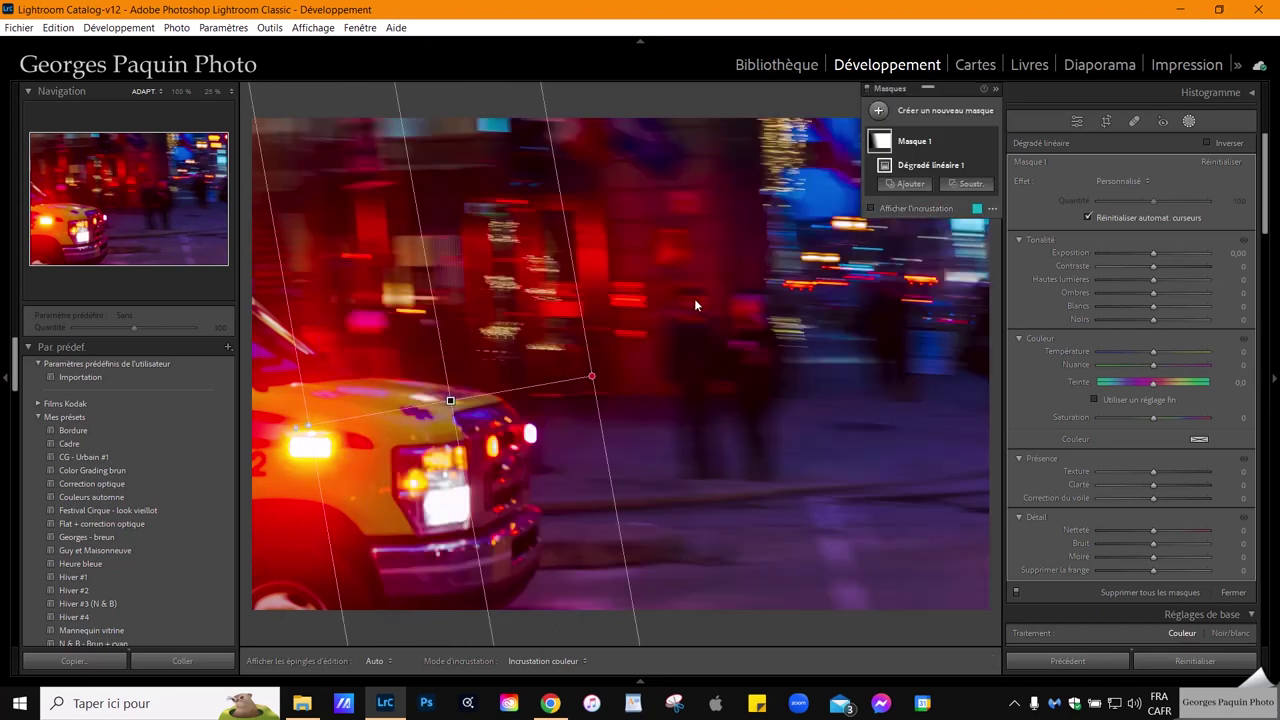
# - Give the gradient mask Exposure 0.20, Shadows 38, Whites 4 and Blacks −10, then close masking
pyautogui.click(1153, 256)
pyautogui.moveTo(1153, 256); pyautogui.dragTo(1176, 293)
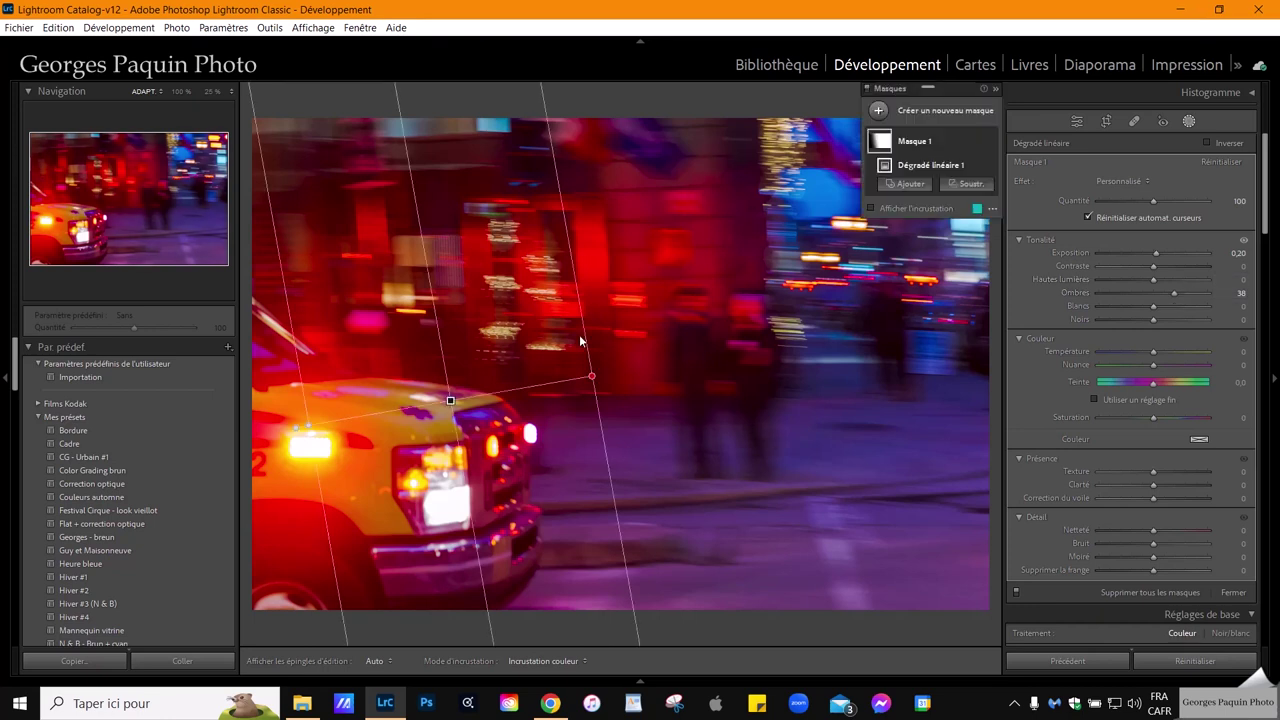
pyautogui.click(991, 142)
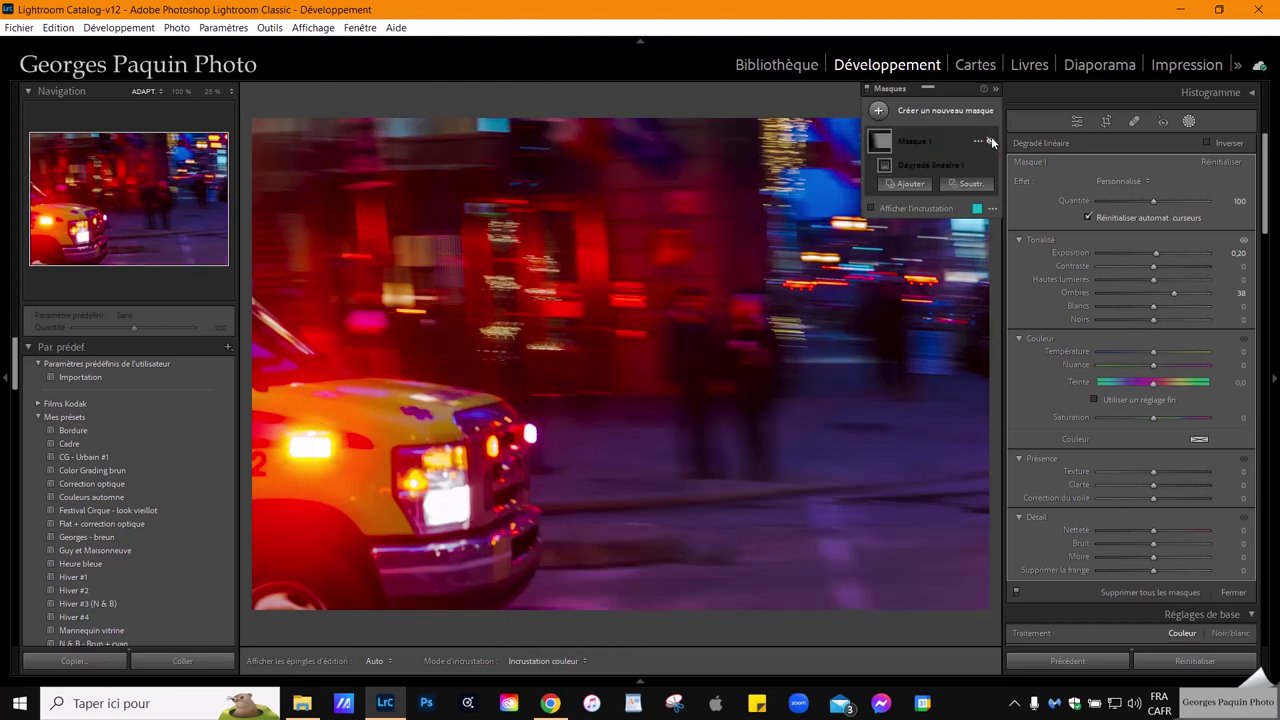
pyautogui.click(991, 142)
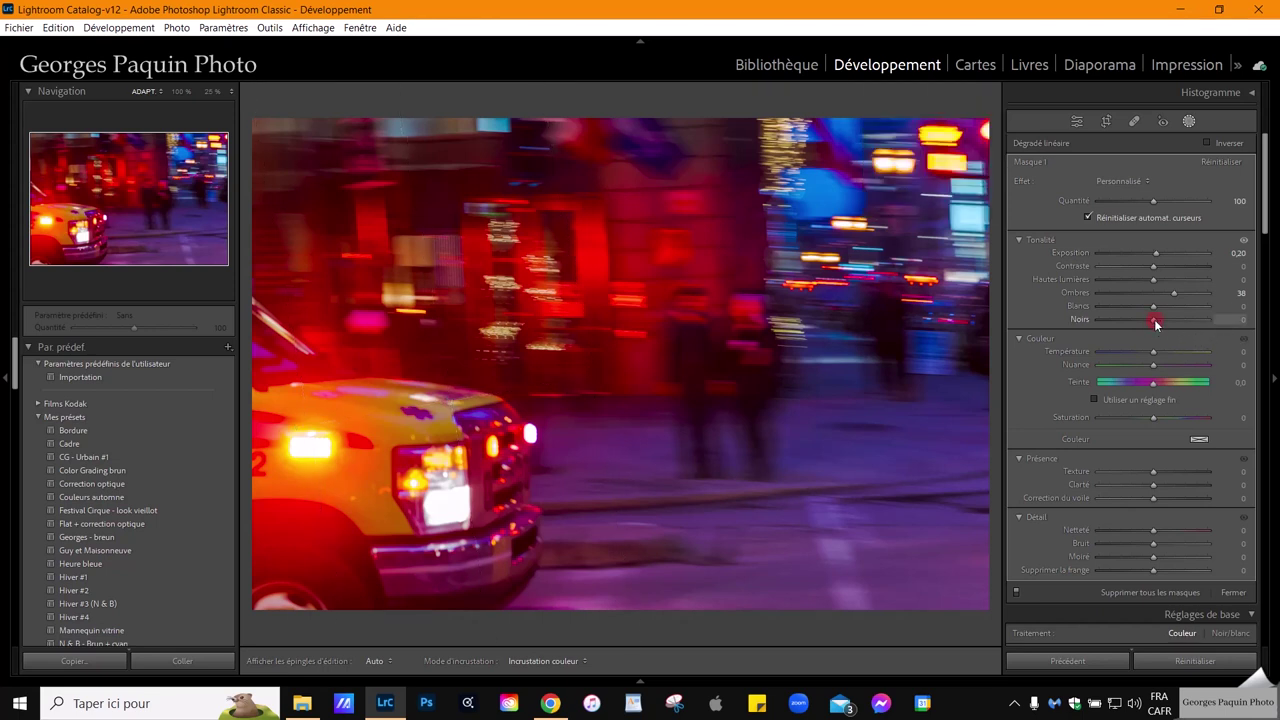
pyautogui.moveTo(1155, 320); pyautogui.dragTo(1157, 312)
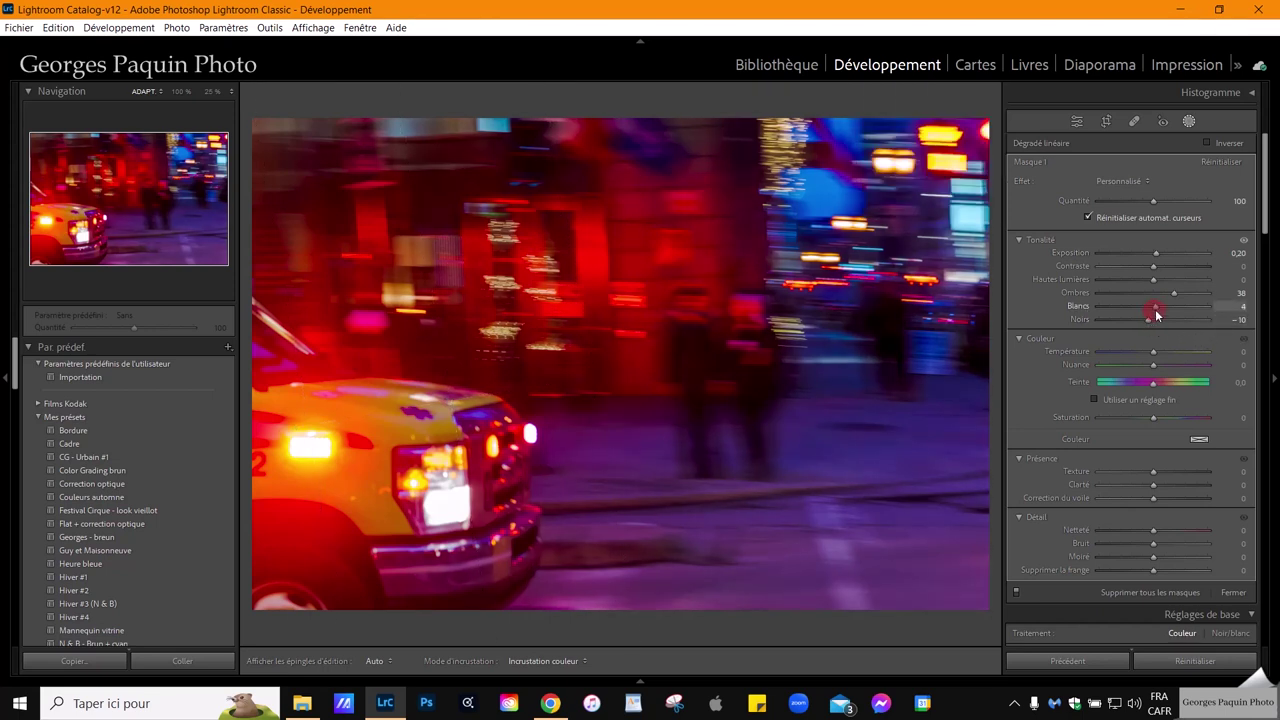
pyautogui.click(1077, 121)
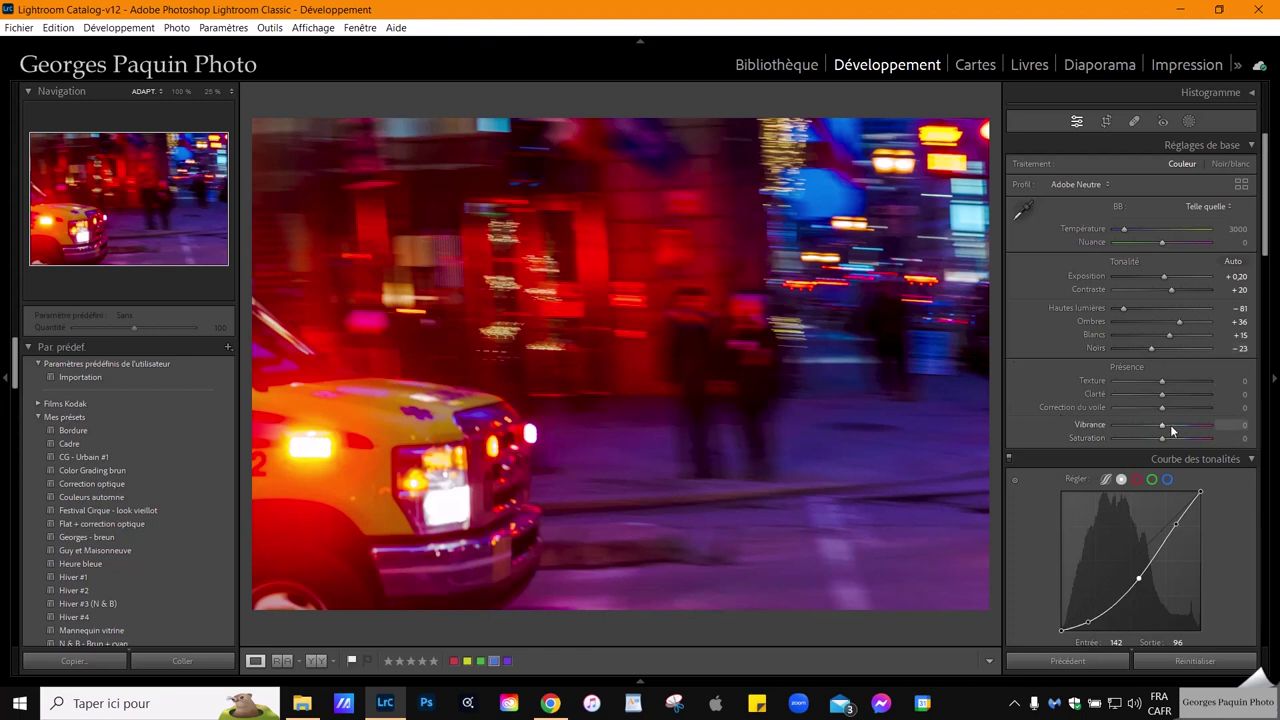
# - Lower Vibrance to −31 and raise Saturation to +20 in the Presence section
pyautogui.scroll(-5, 1164, 427)
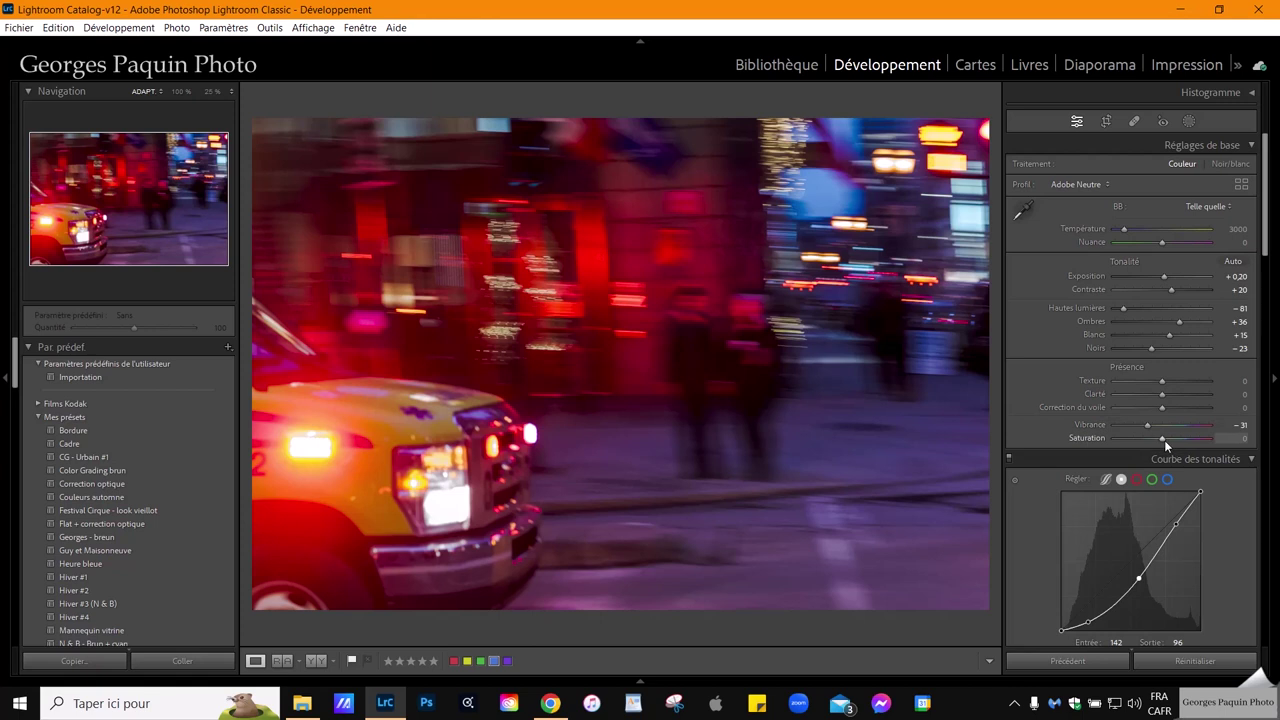
pyautogui.scroll(5, 1163, 441)
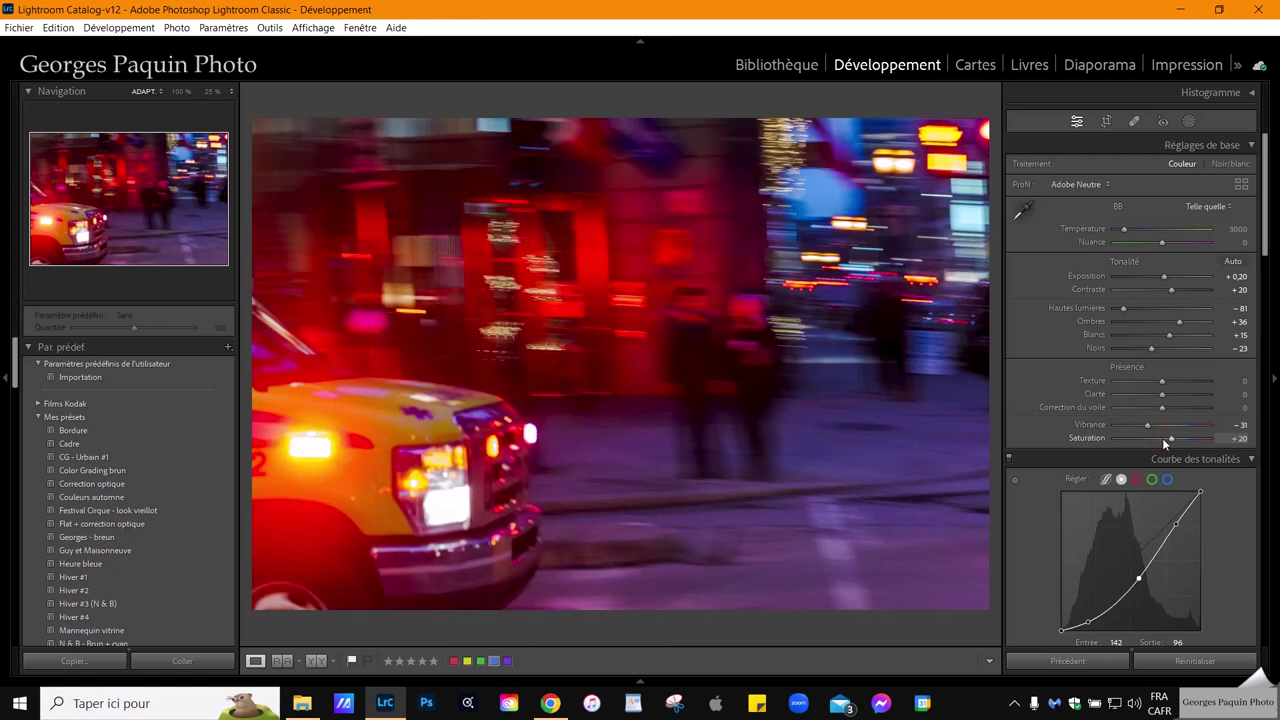
pyautogui.scroll(-1, 1162, 438)
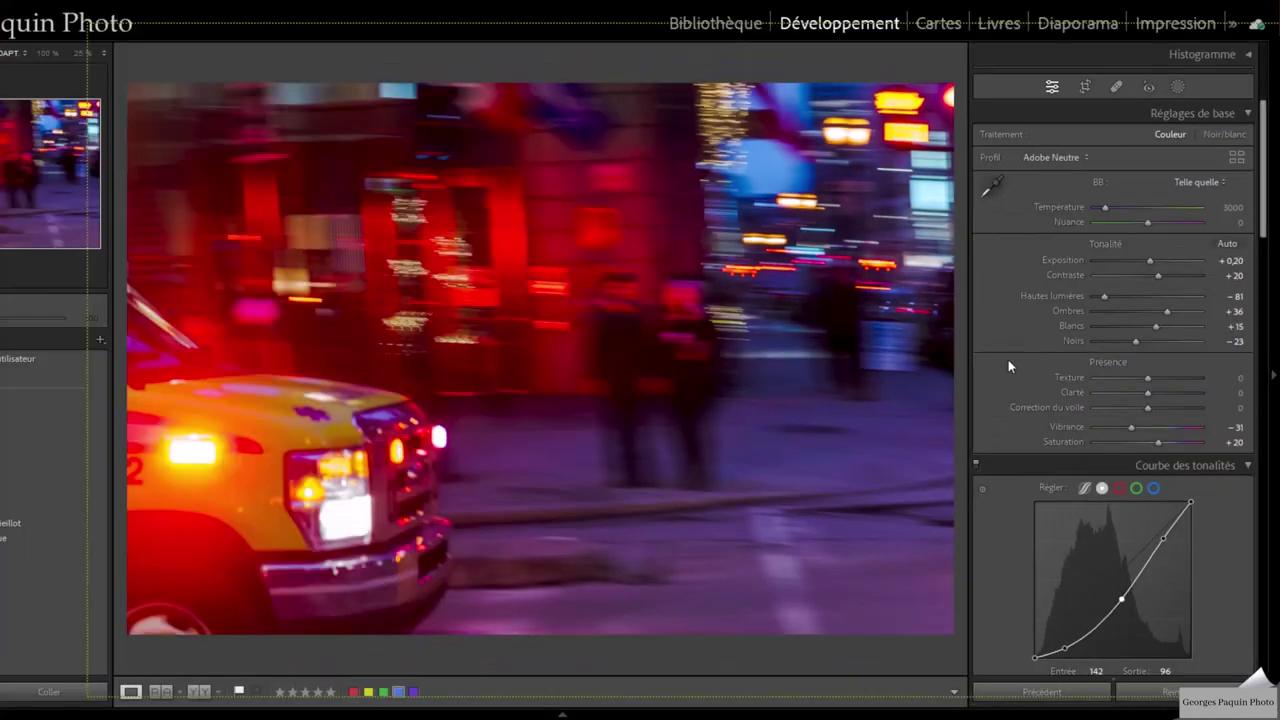
# - Calibrate blue primary hue to −20, blue saturation to −11 and red primary saturation to −35
pyautogui.scroll(-5, 1038, 366)
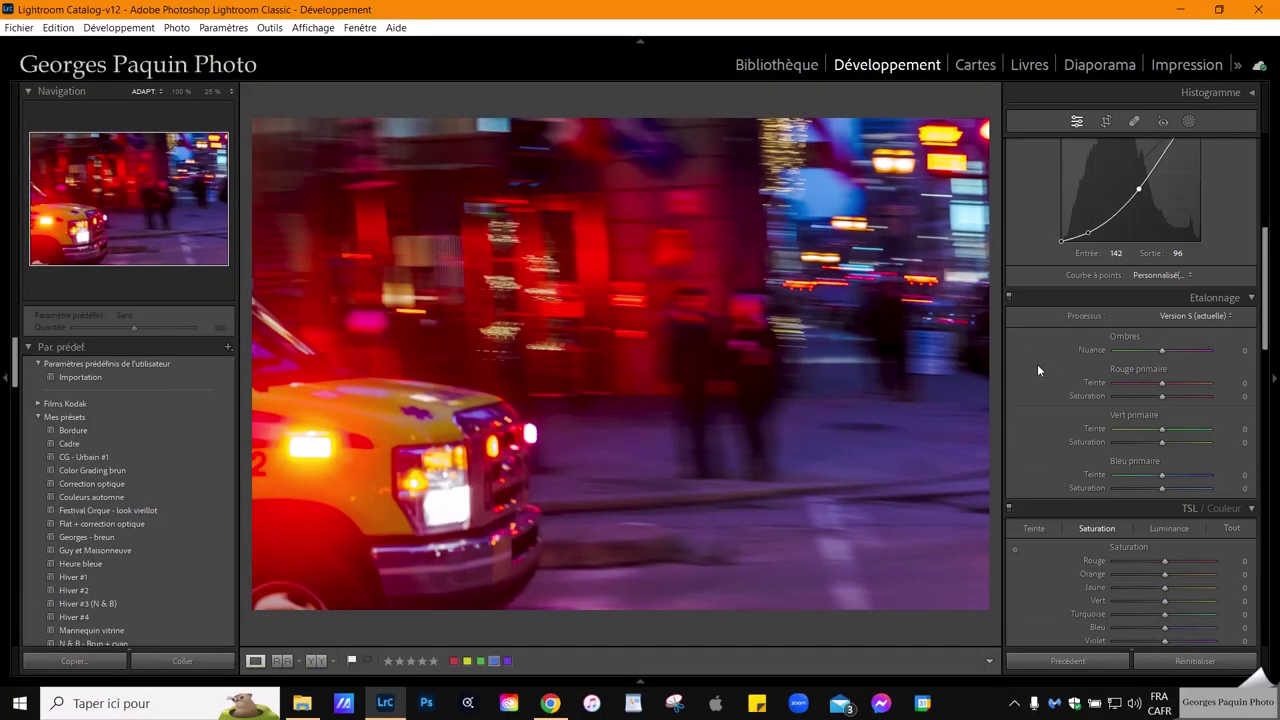
pyautogui.scroll(-4, 1038, 366)
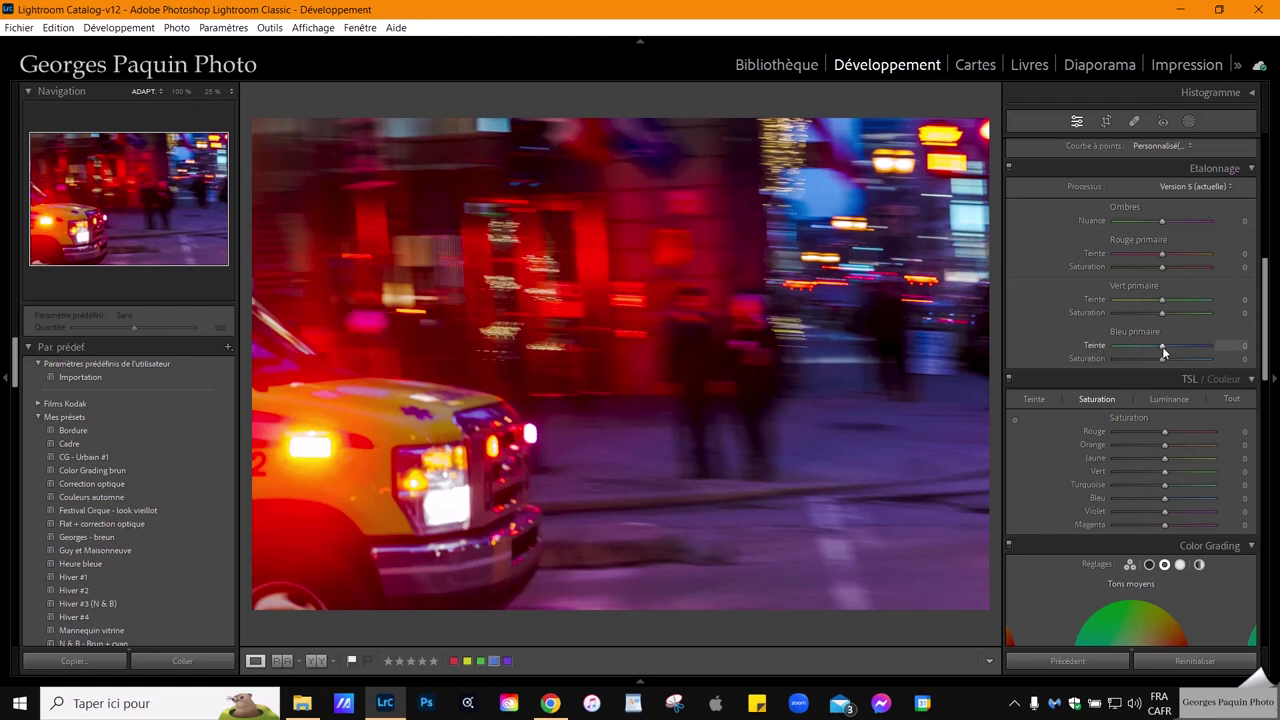
pyautogui.moveTo(1163, 347)
pyautogui.mouseDown()
pyautogui.moveTo(1148, 359)
pyautogui.moveTo(1151, 344)
pyautogui.mouseUp()
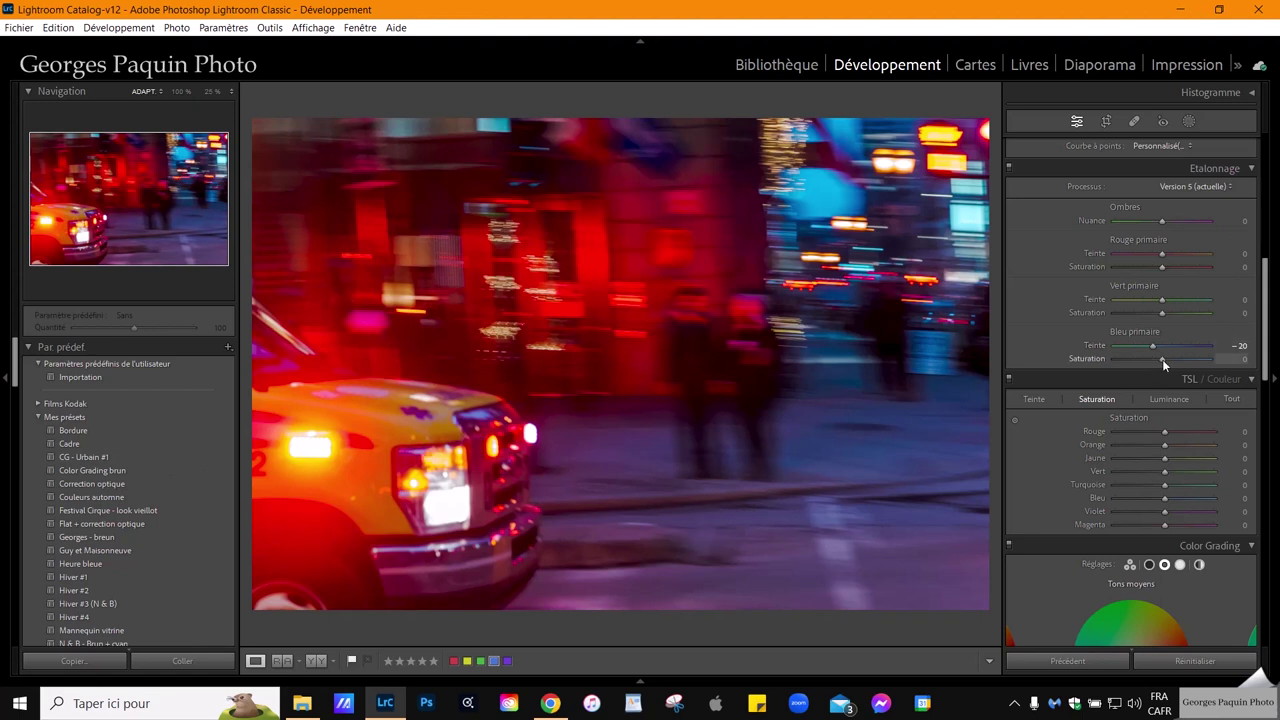
pyautogui.moveTo(1163, 366); pyautogui.dragTo(1157, 366)
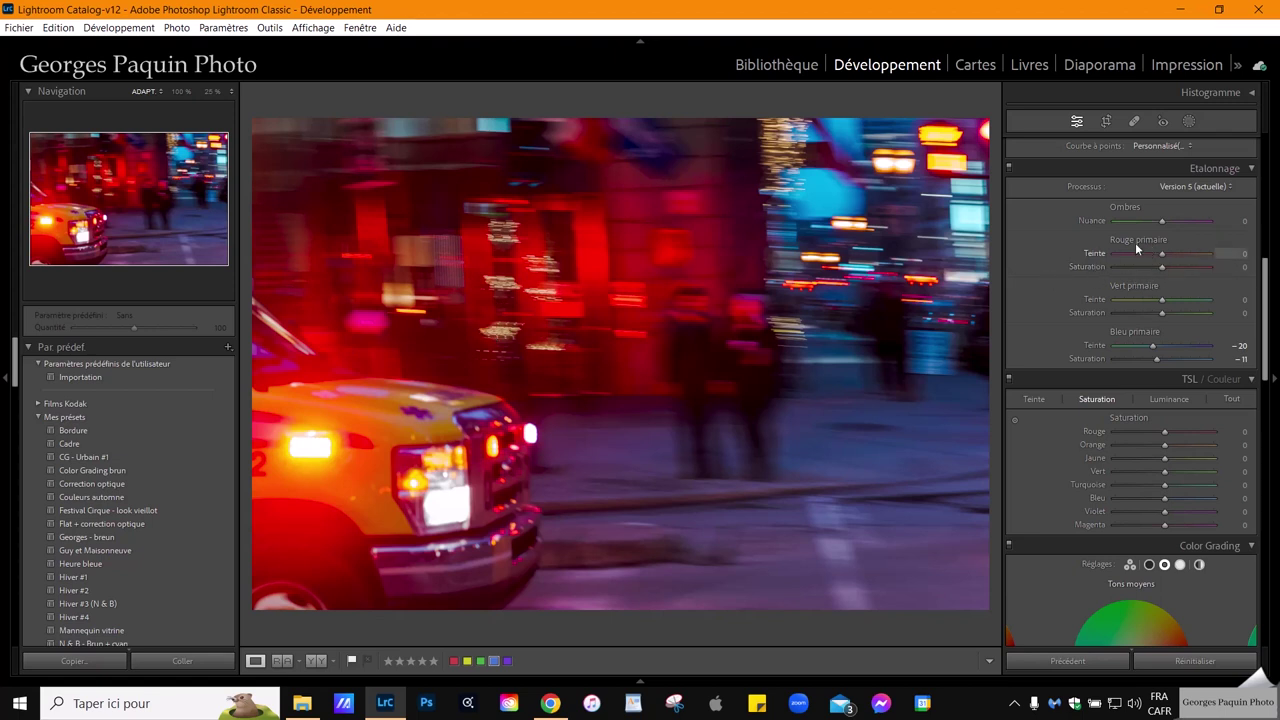
pyautogui.moveTo(1164, 268); pyautogui.dragTo(1148, 289)
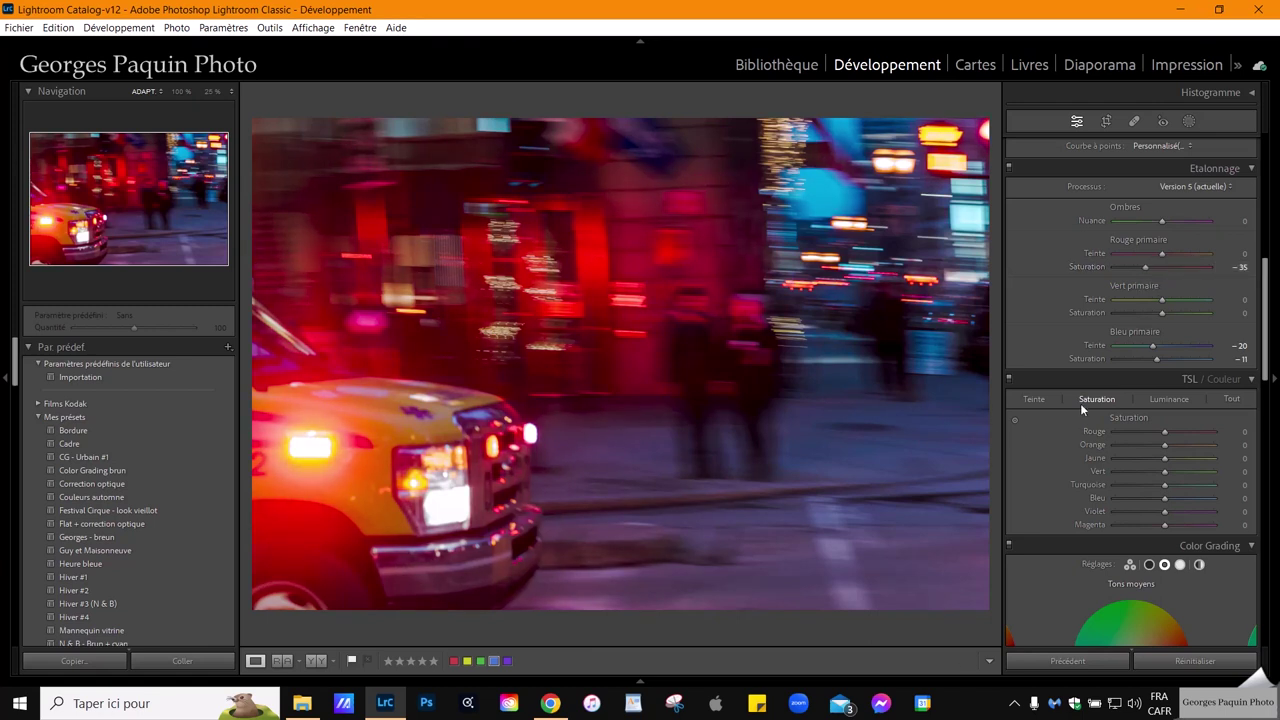
# - Raise HSL saturation to Yellow +54 and Orange +19, then show the info overlay
pyautogui.scroll(-5, 1080, 403)
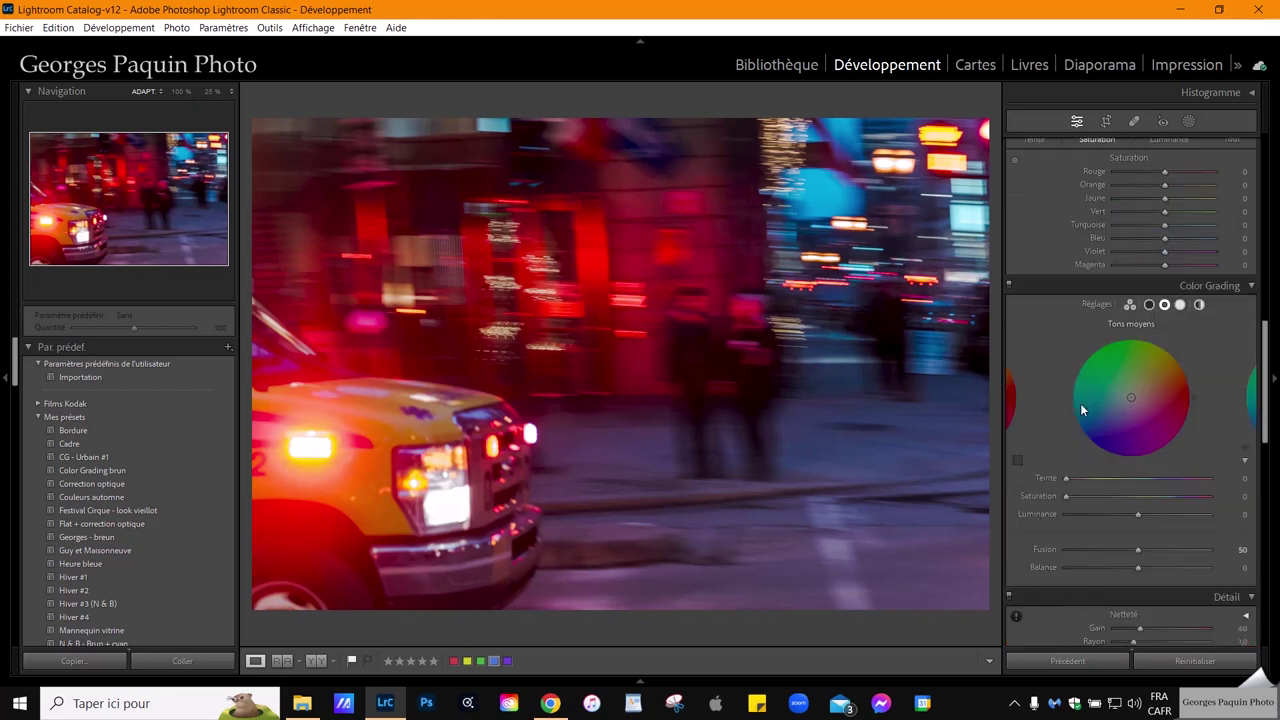
pyautogui.scroll(2, 1080, 403)
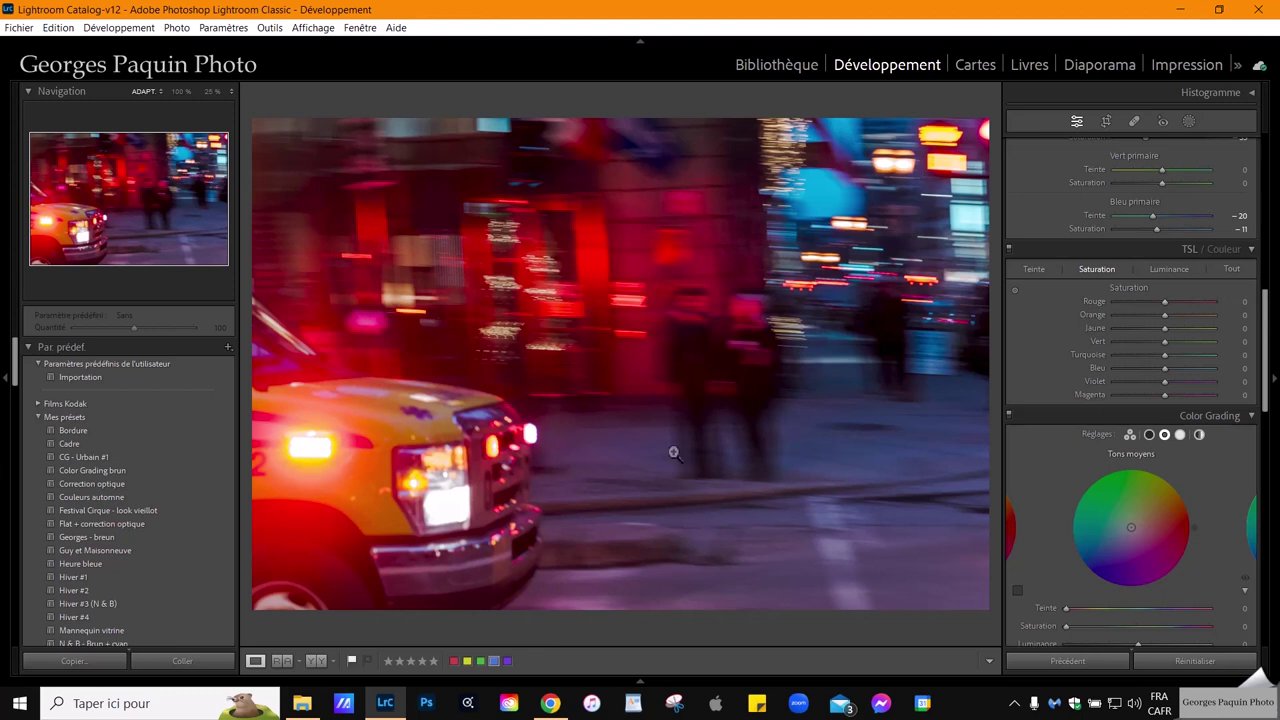
pyautogui.scroll(3, 1037, 324)
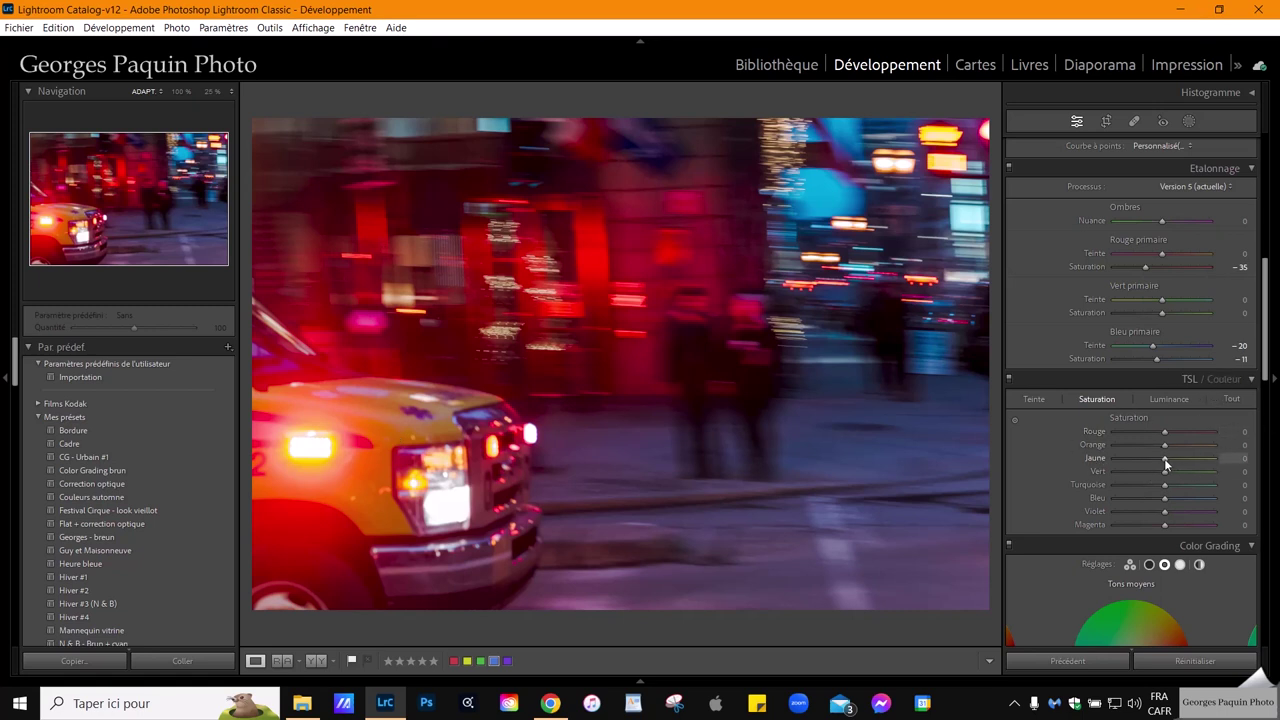
pyautogui.moveTo(1164, 458); pyautogui.dragTo(1188, 463)
pyautogui.moveTo(1166, 444); pyautogui.dragTo(1176, 453)
pyautogui.press('i')
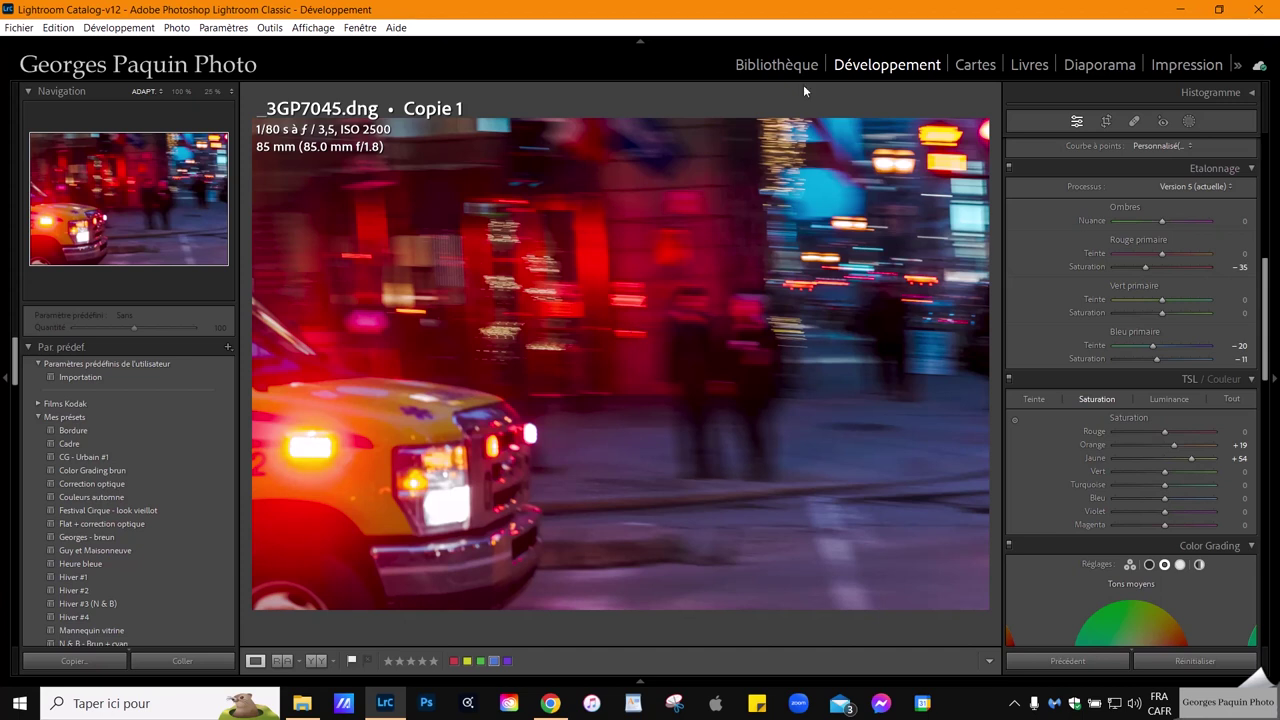
# - Switch to the Library module and select the edited ambulance photo
pyautogui.click(776, 66)
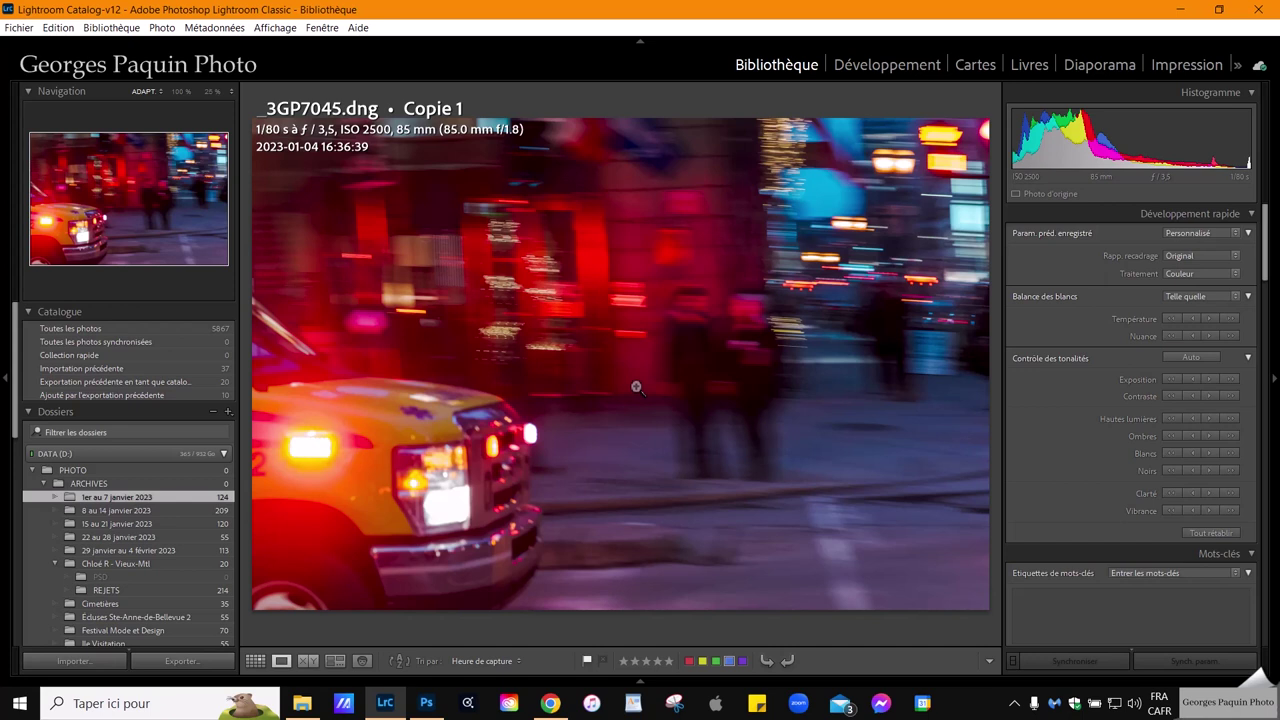
pyautogui.click(598, 500)
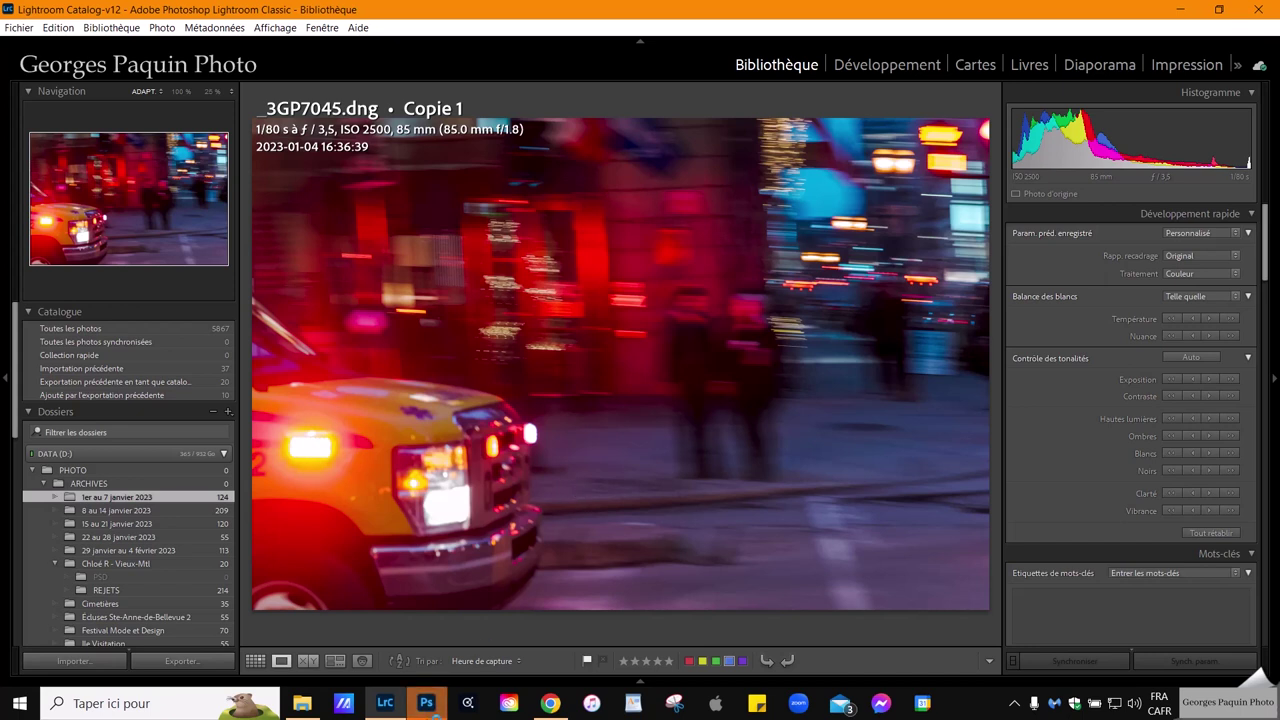
# - Send the photo to Photoshop, choosing to keep the embedded ProPhoto RGB profile
pyautogui.click(427, 704)
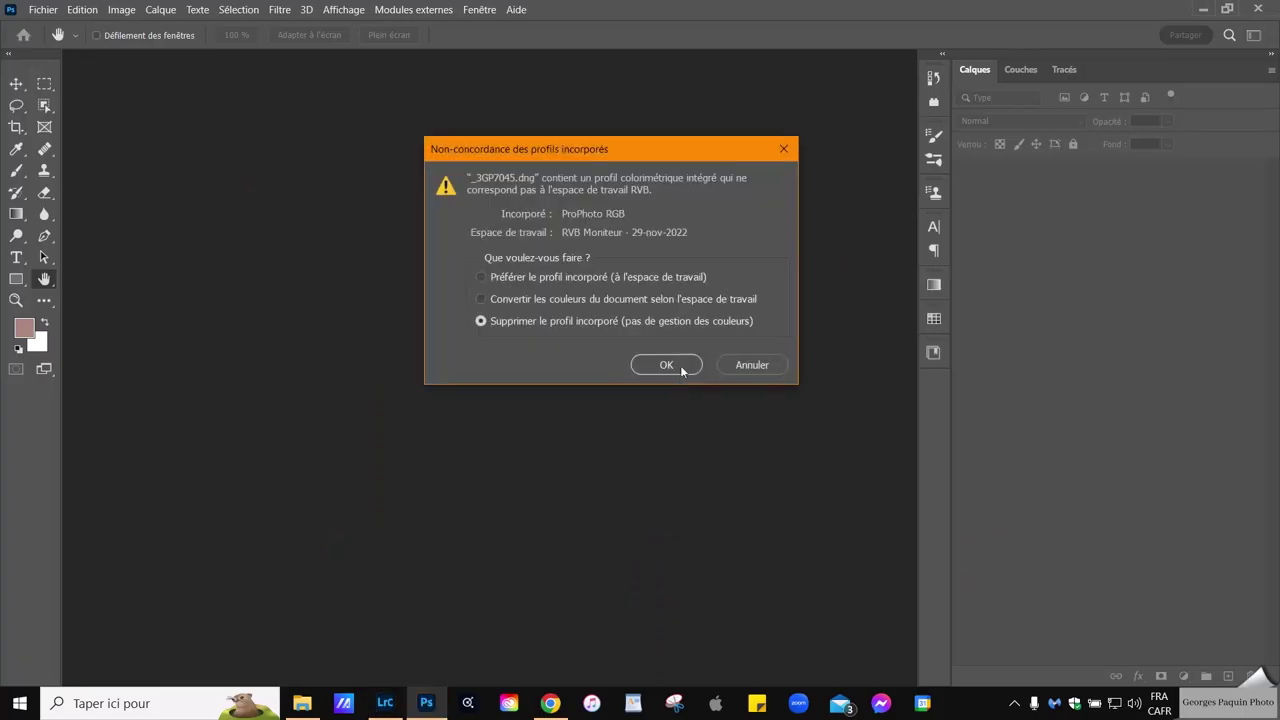
pyautogui.click(682, 282)
# - Confirm the profile choice and lasso the light streaks in the upper right
pyautogui.click(667, 364)
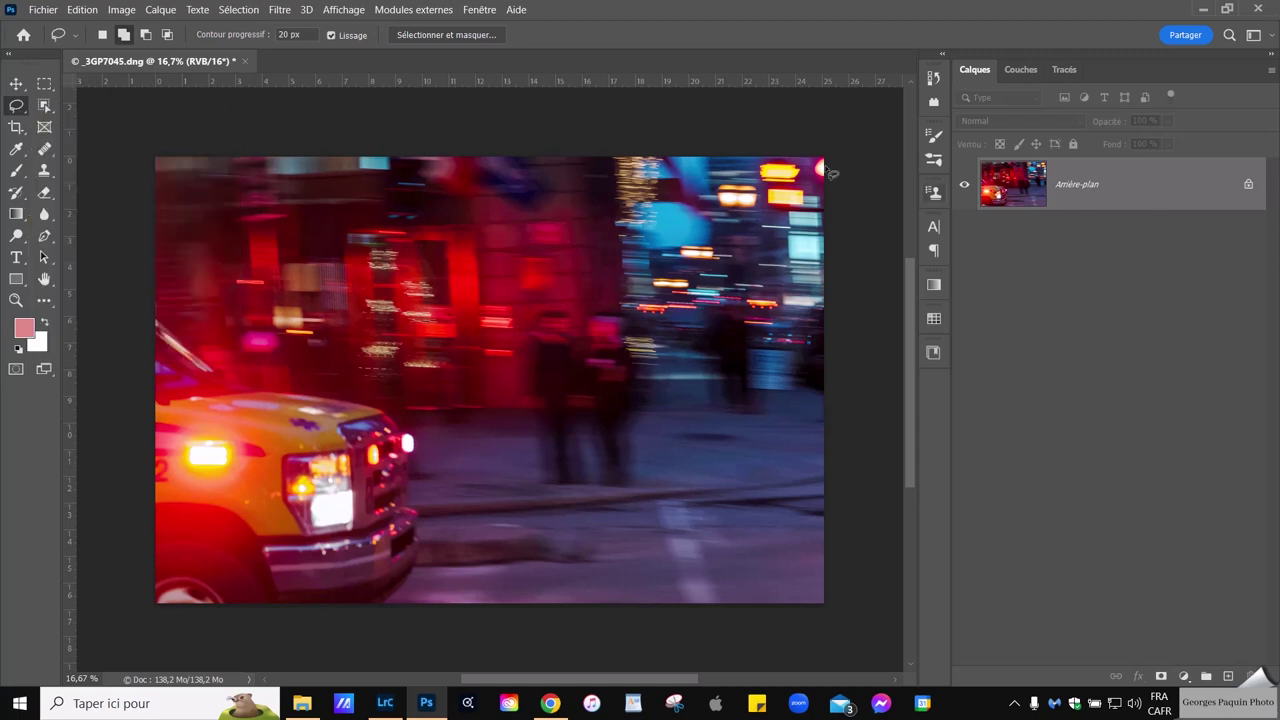
pyautogui.moveTo(716, 156)
pyautogui.mouseDown()
pyautogui.moveTo(632, 275)
pyautogui.moveTo(622, 318)
pyautogui.moveTo(655, 340)
pyautogui.moveTo(713, 346)
pyautogui.moveTo(790, 334)
pyautogui.moveTo(846, 277)
pyautogui.moveTo(840, 140)
pyautogui.moveTo(756, 164)
pyautogui.moveTo(713, 160)
pyautogui.mouseUp()
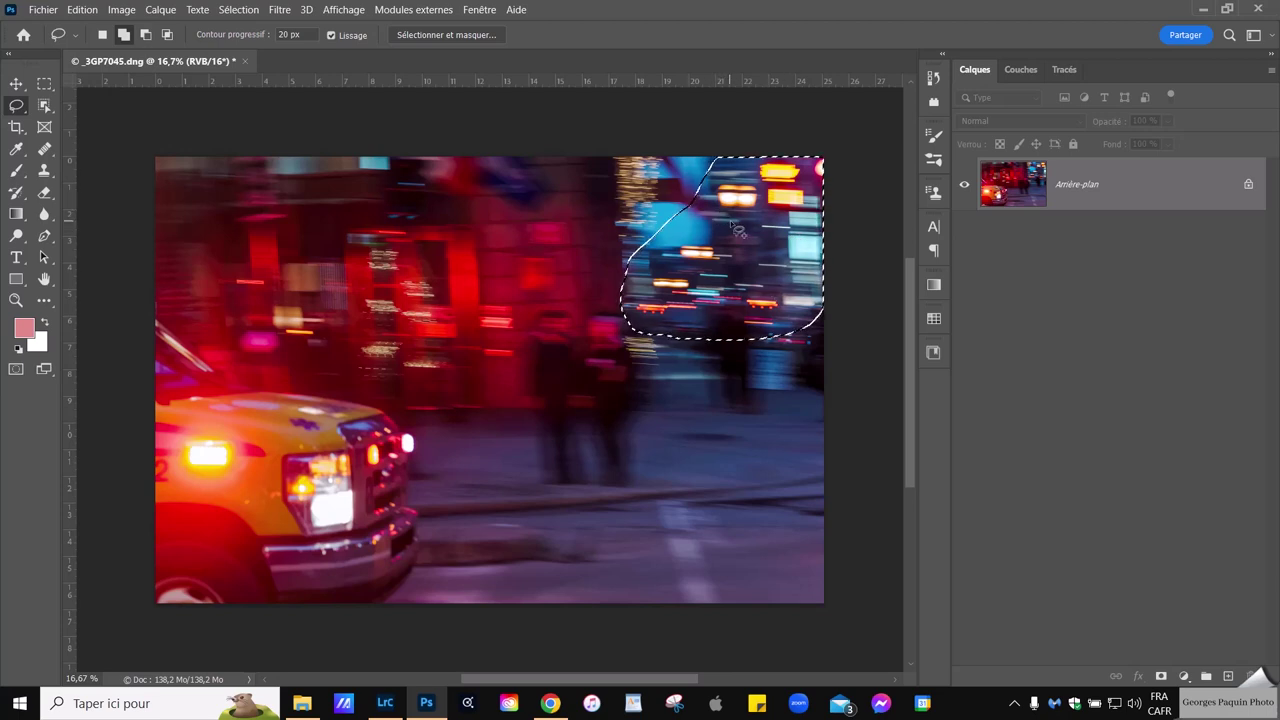
# - Copy the streaks to a layer named 'effet de filé', hide the background, and start free transform
pyautogui.hotkey('ctrl', 'j')
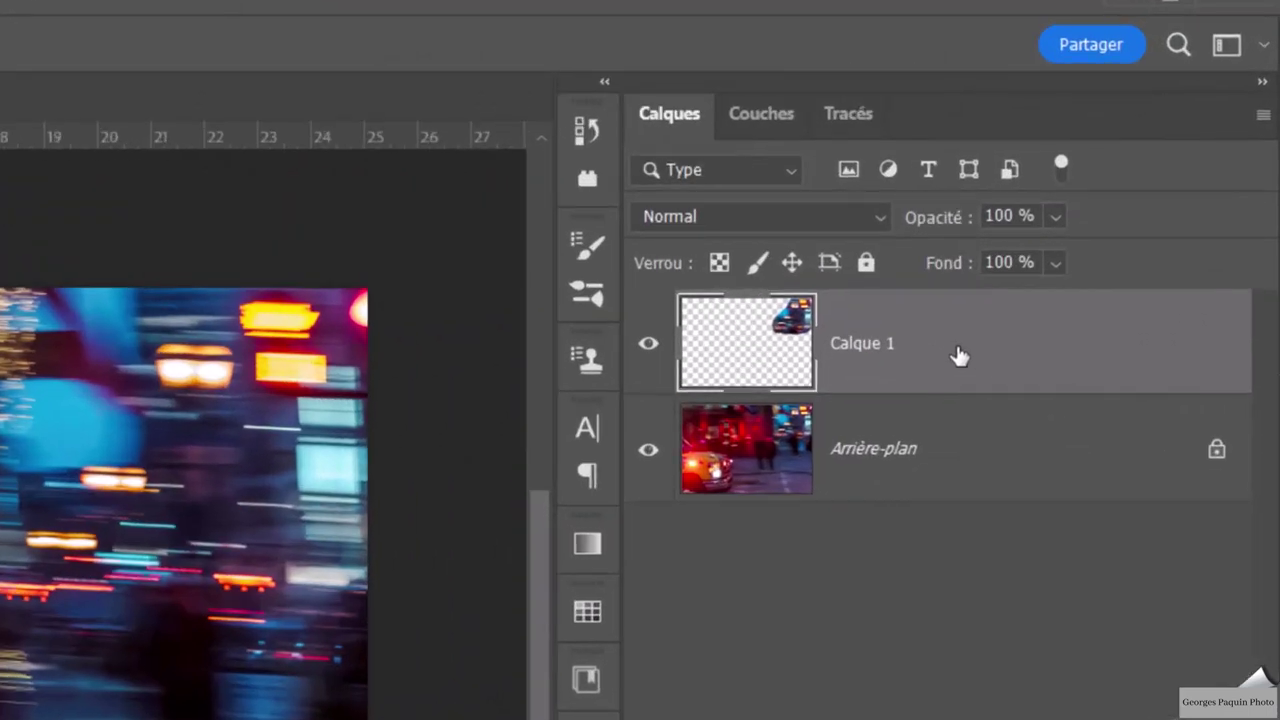
pyautogui.keyDown('alt'); pyautogui.click(650, 345); pyautogui.keyUp('alt')
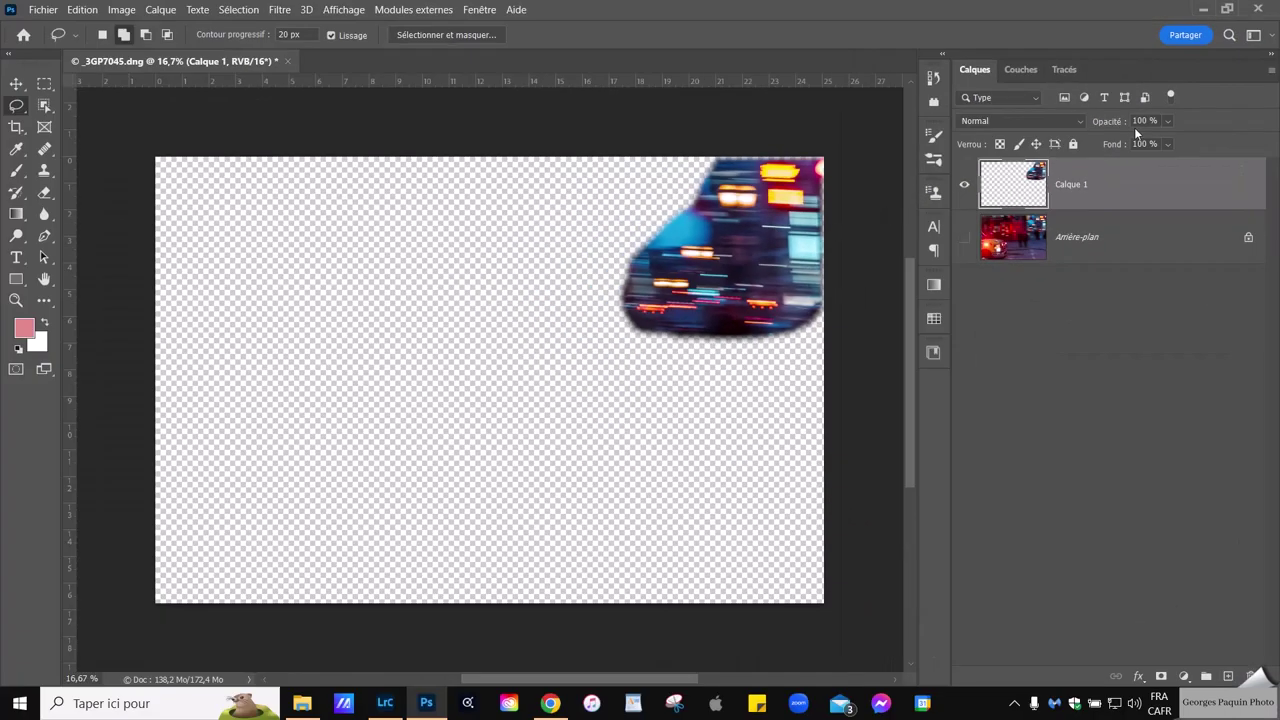
pyautogui.doubleClick(1080, 186)
pyautogui.write('effet de filé')
pyautogui.press('Return')
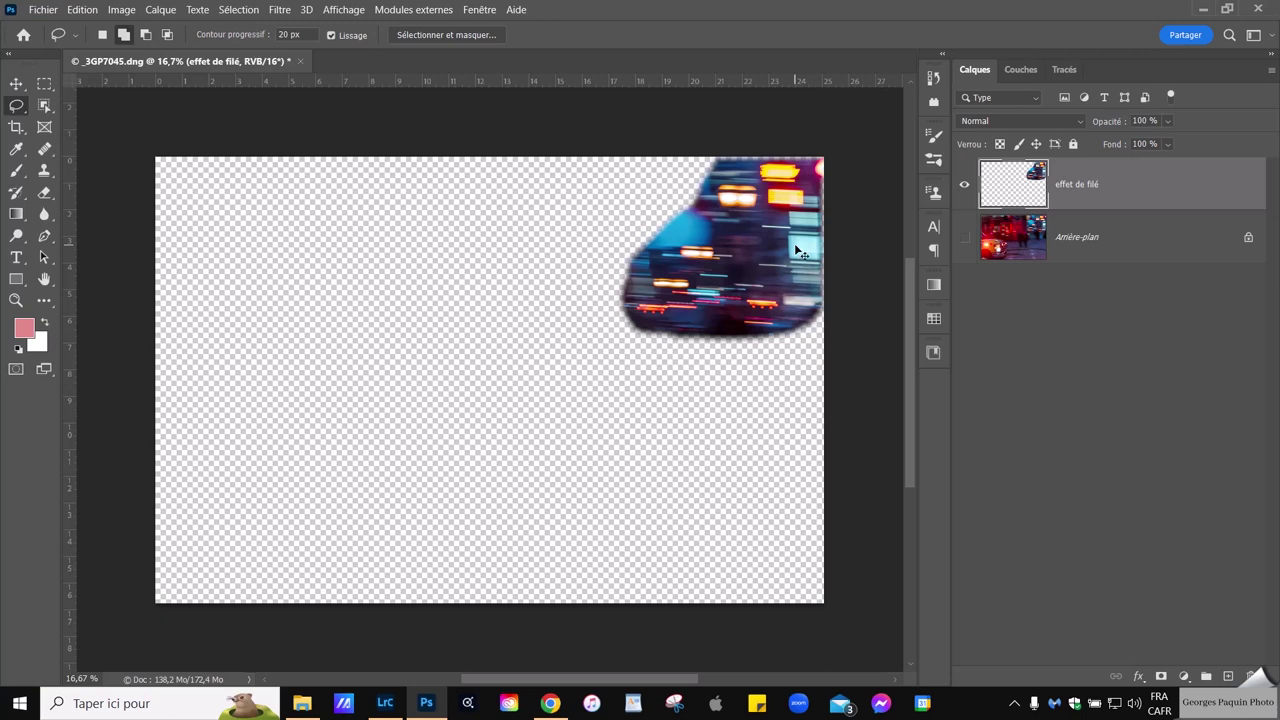
pyautogui.hotkey('ctrl', 't')
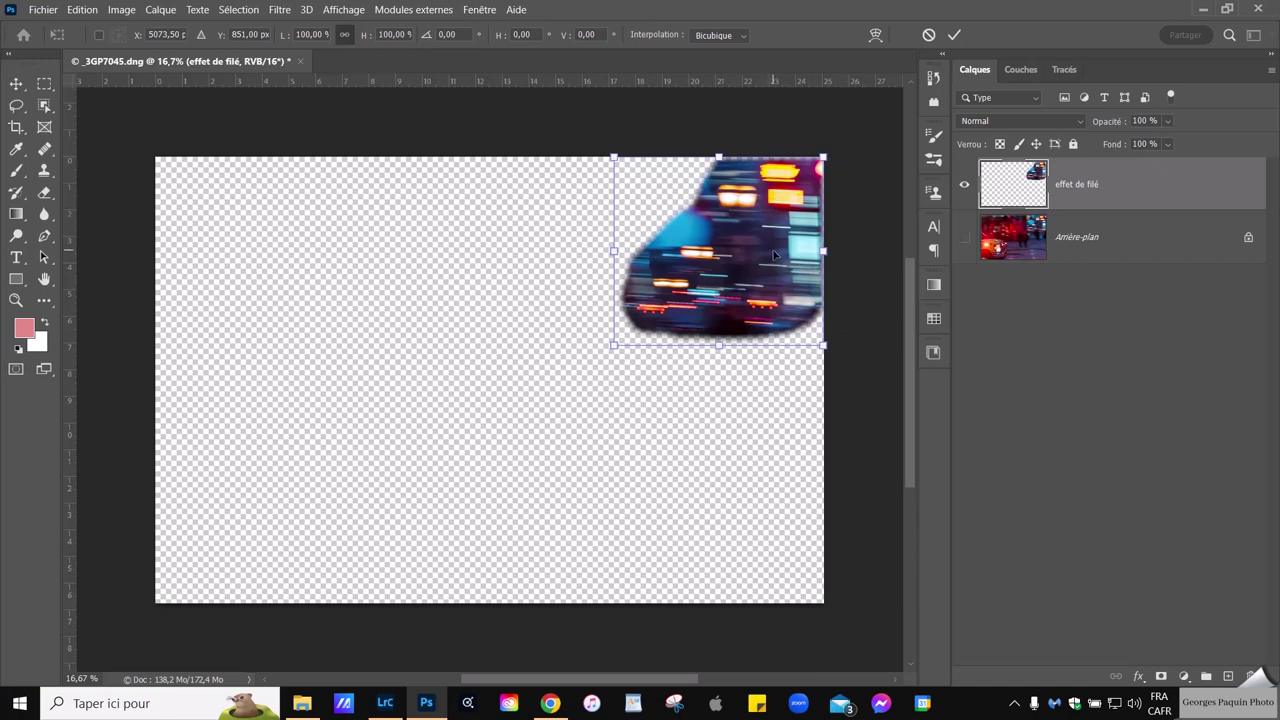
# - Stretch the effet de filé streaks horizontally to about 447% width across the canvas and commit
pyautogui.moveTo(616, 252); pyautogui.dragTo(596, 252)
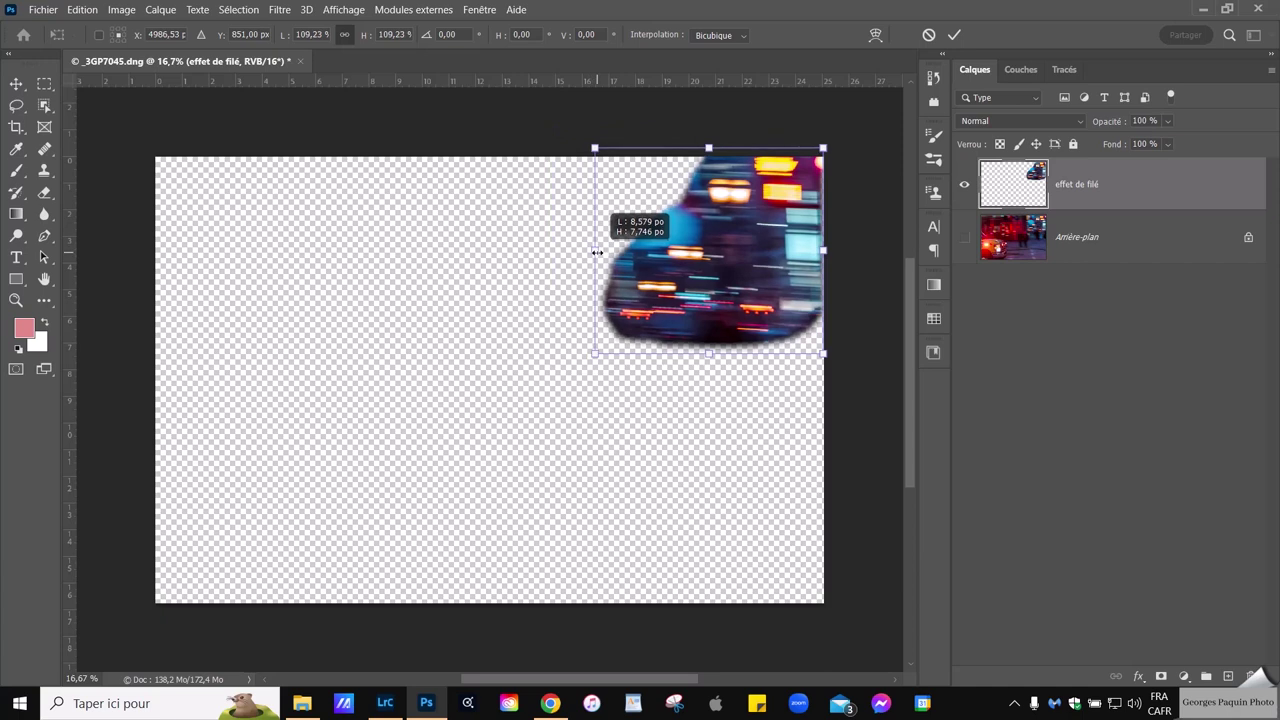
pyautogui.moveTo(596, 252); pyautogui.dragTo(96, 250)
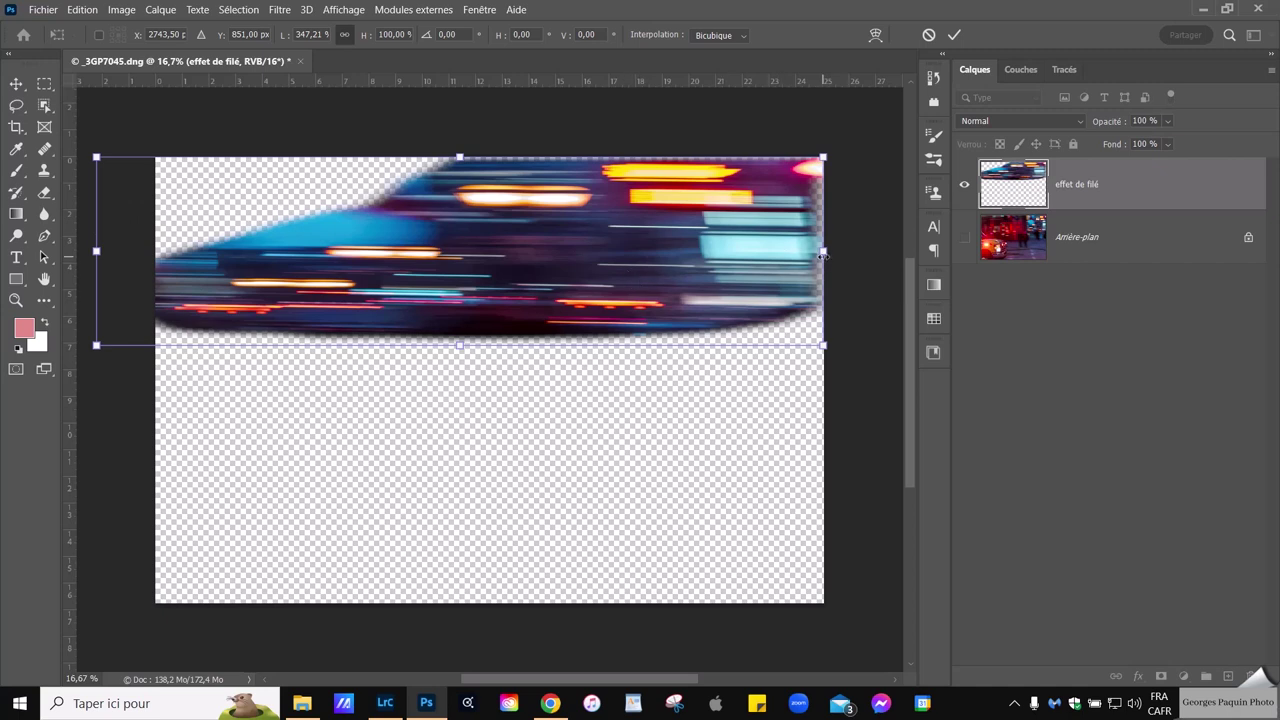
pyautogui.moveTo(822, 252); pyautogui.dragTo(895, 250)
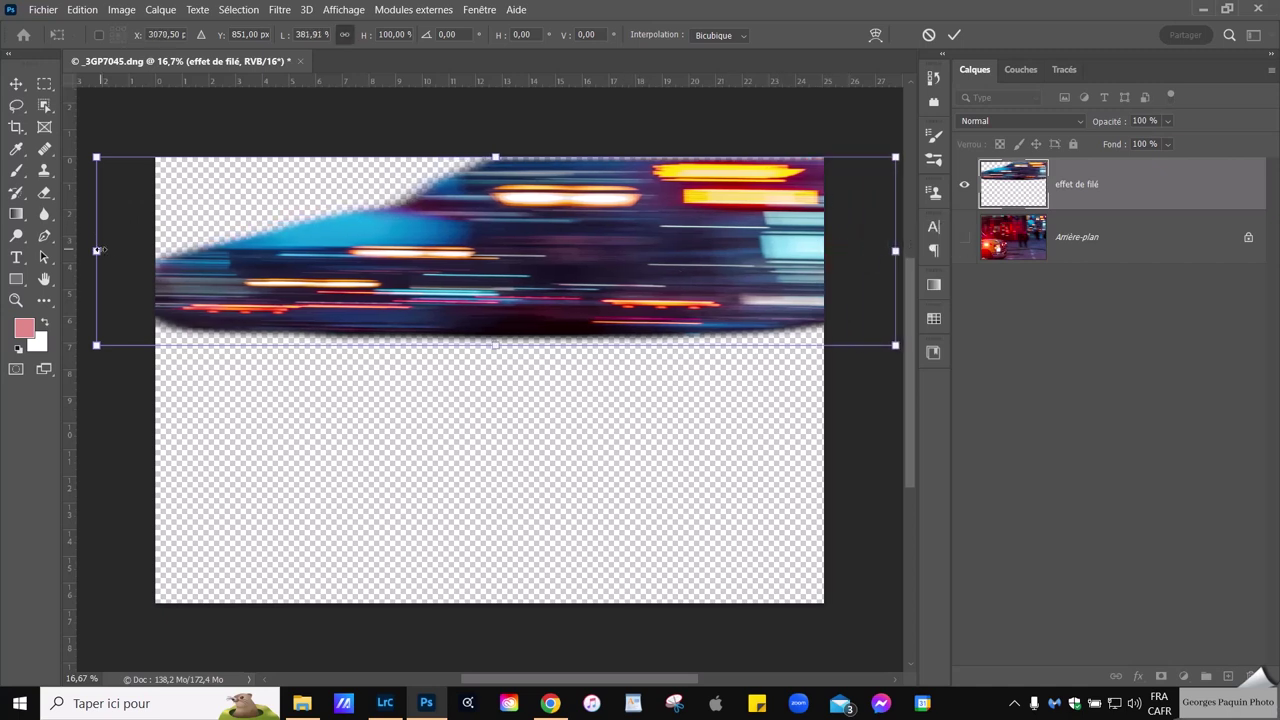
pyautogui.moveTo(100, 250)
pyautogui.mouseDown()
pyautogui.moveTo(71, 250)
pyautogui.moveTo(400, 251)
pyautogui.moveTo(631, 322)
pyautogui.mouseUp()
pyautogui.moveTo(450, 684); pyautogui.dragTo(650, 684)
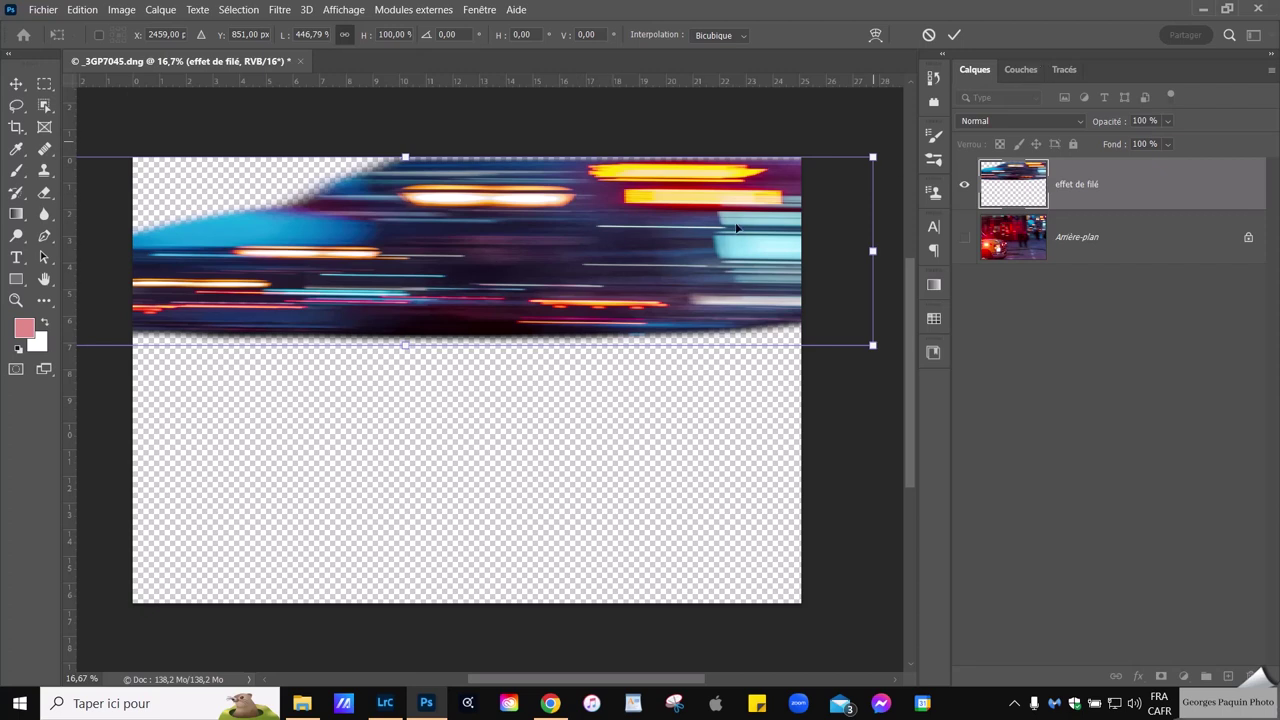
pyautogui.click(956, 37)
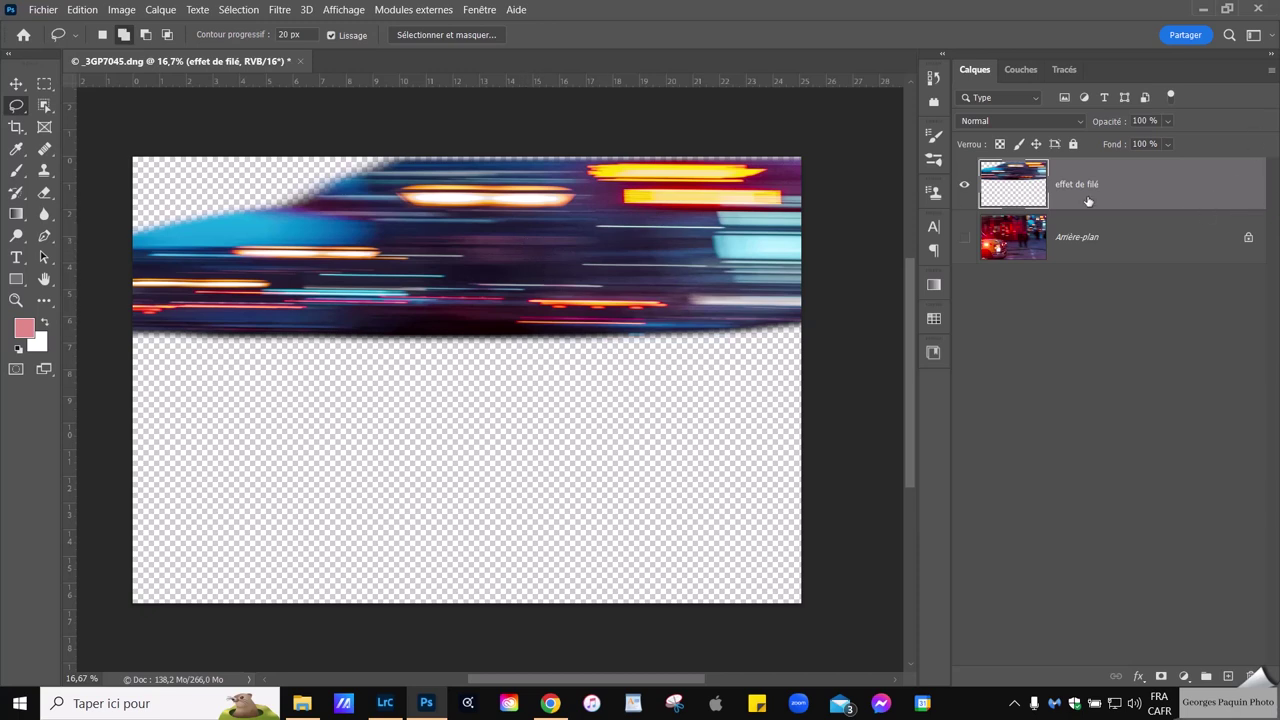
# - Convert the effet de filé layer with Convertir en objet dynamique
pyautogui.rightClick(1202, 185)
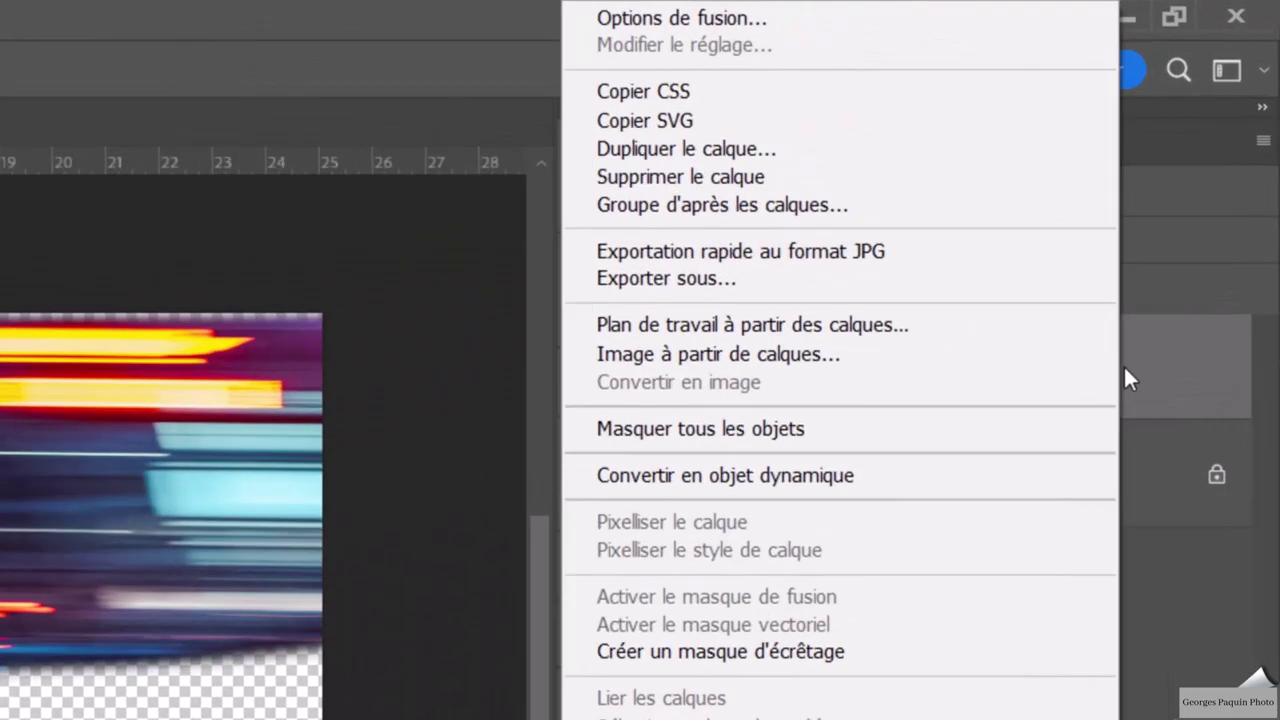
pyautogui.click(867, 475)
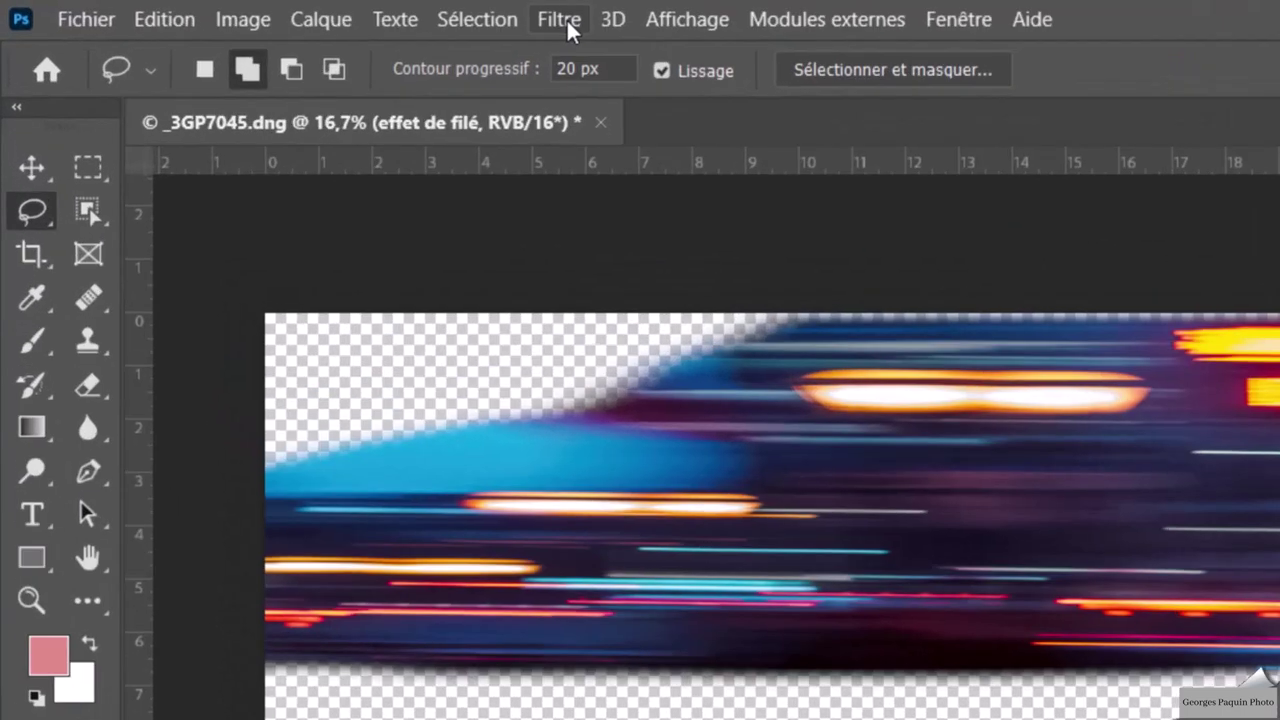
# - Apply Flou directionnel at Angle 0 and Distance 901 px, then show the Arrière-plan layer
pyautogui.click(283, 11)
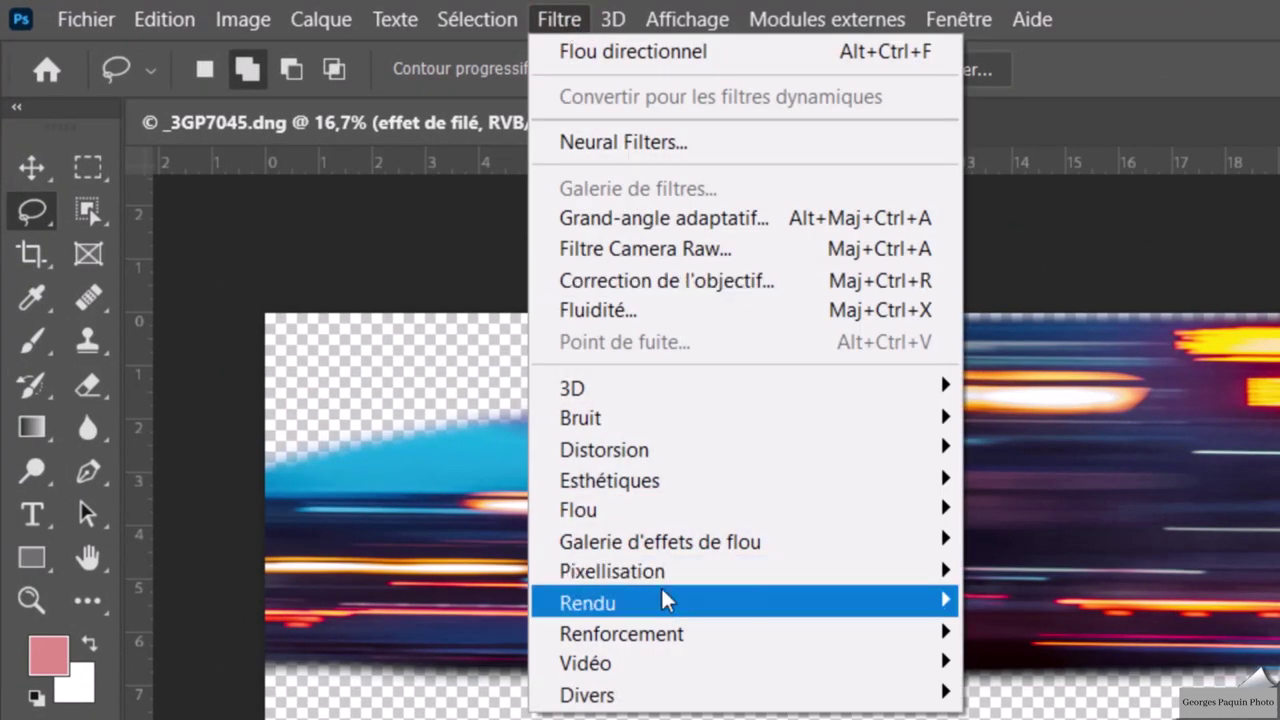
pyautogui.moveTo(640, 510)
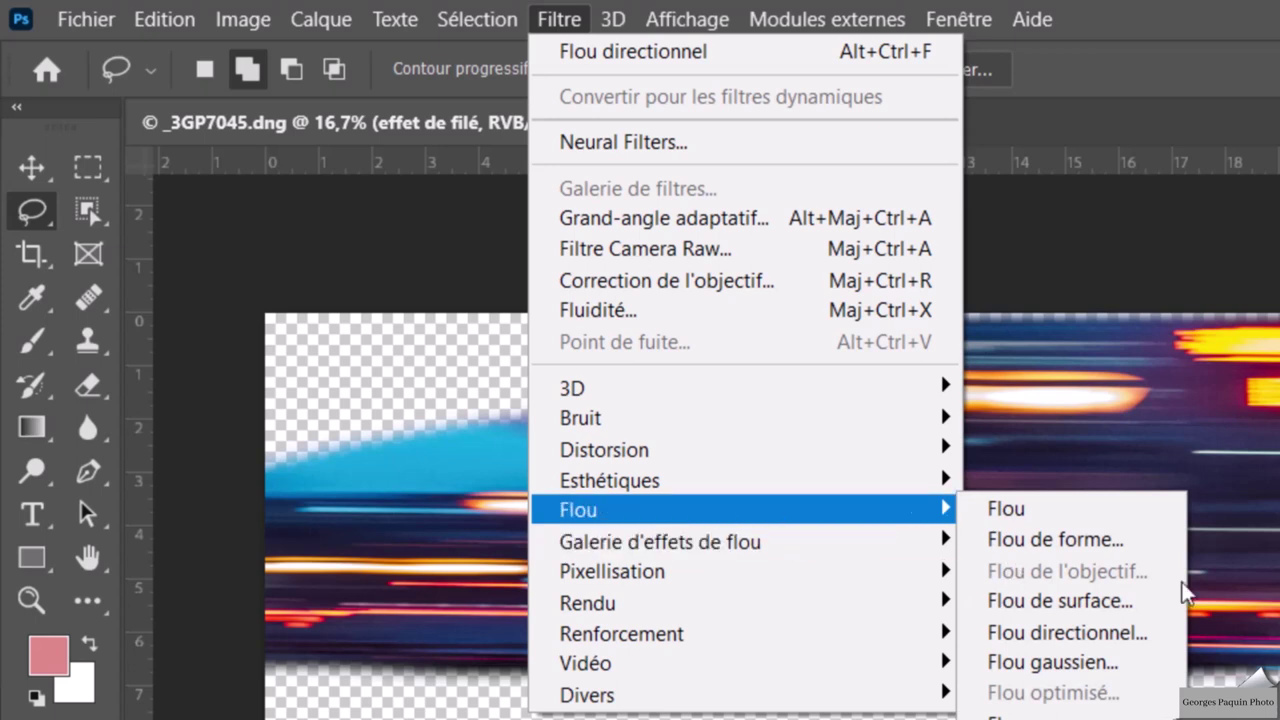
pyautogui.click(1080, 633)
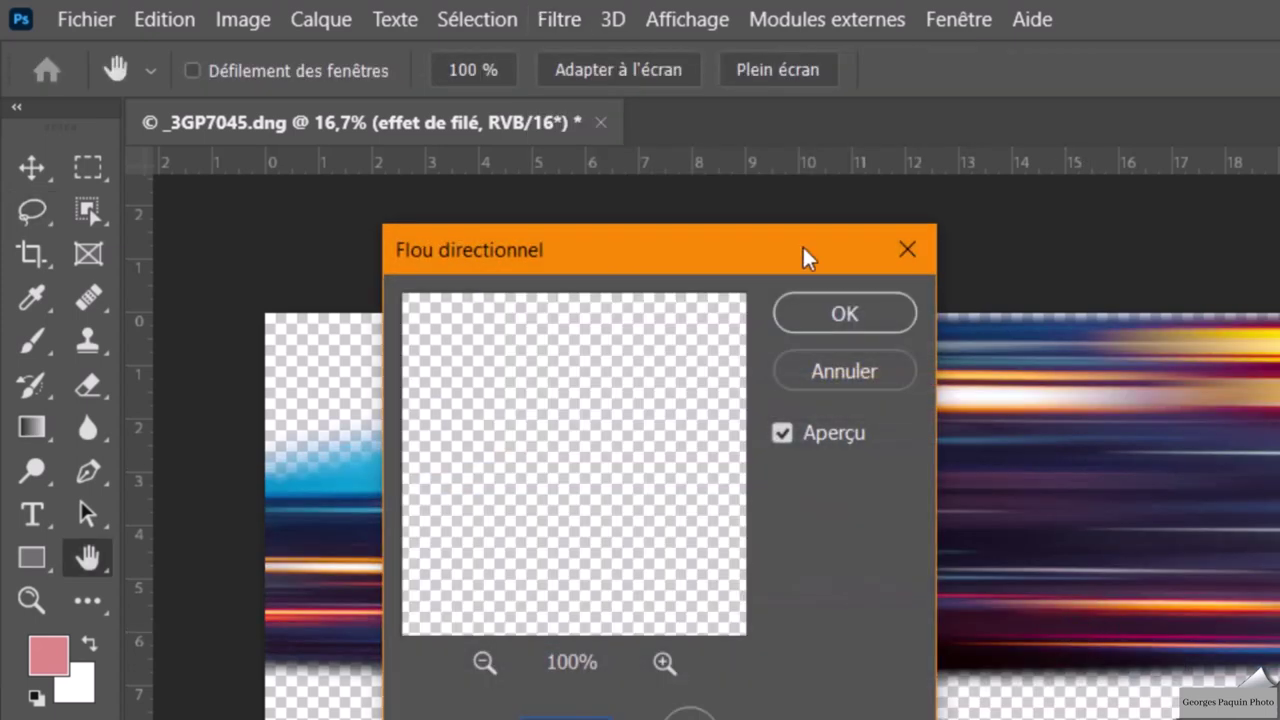
pyautogui.moveTo(714, 266); pyautogui.dragTo(1192, 380)
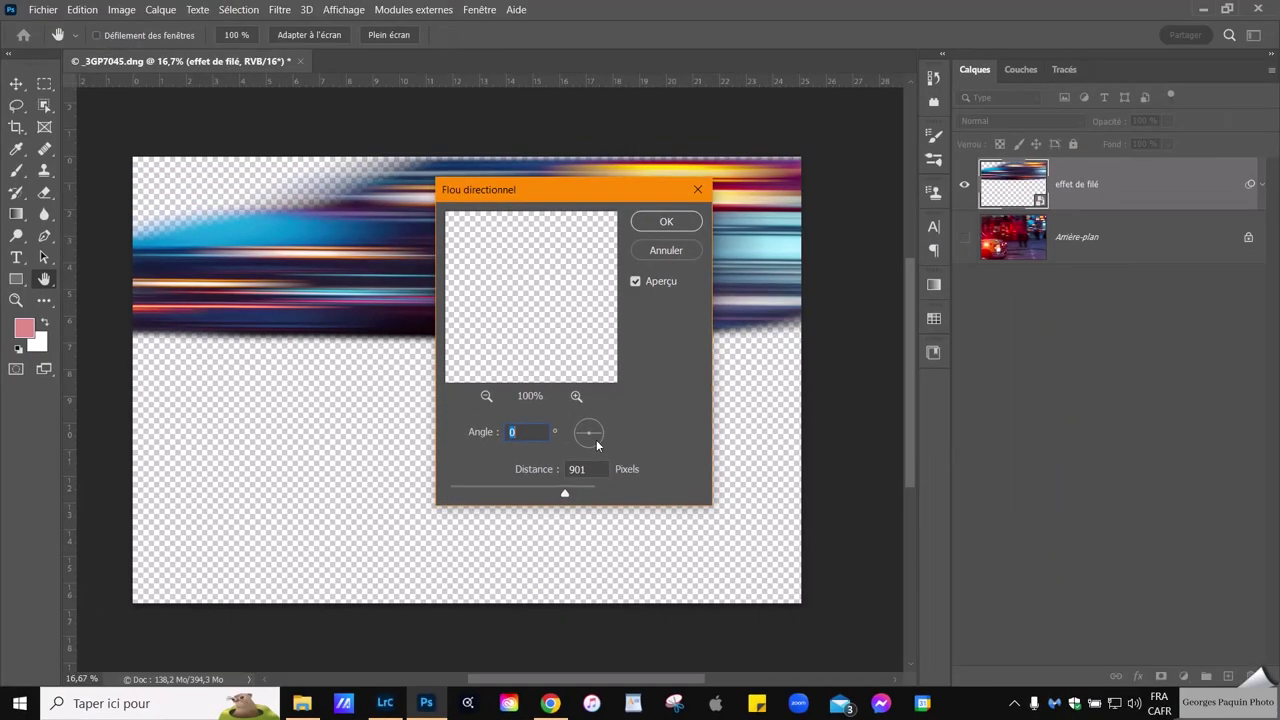
pyautogui.click(564, 491)
pyautogui.click(672, 226)
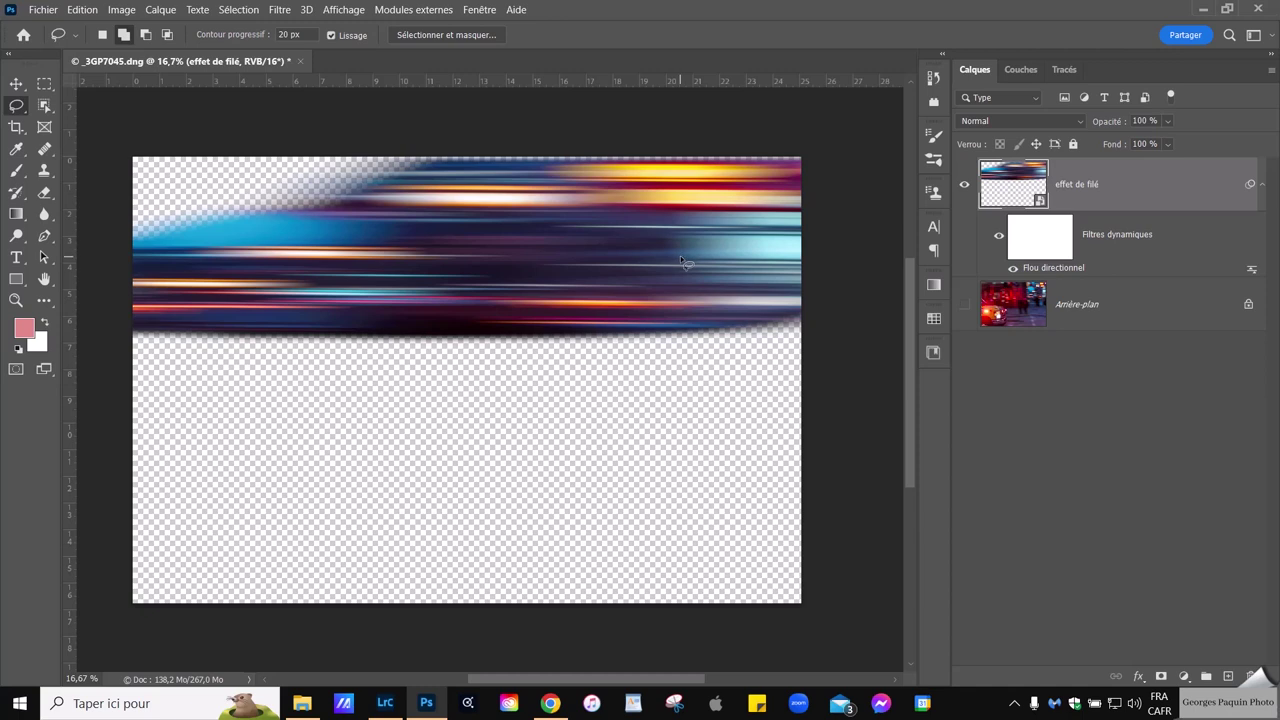
pyautogui.click(964, 304)
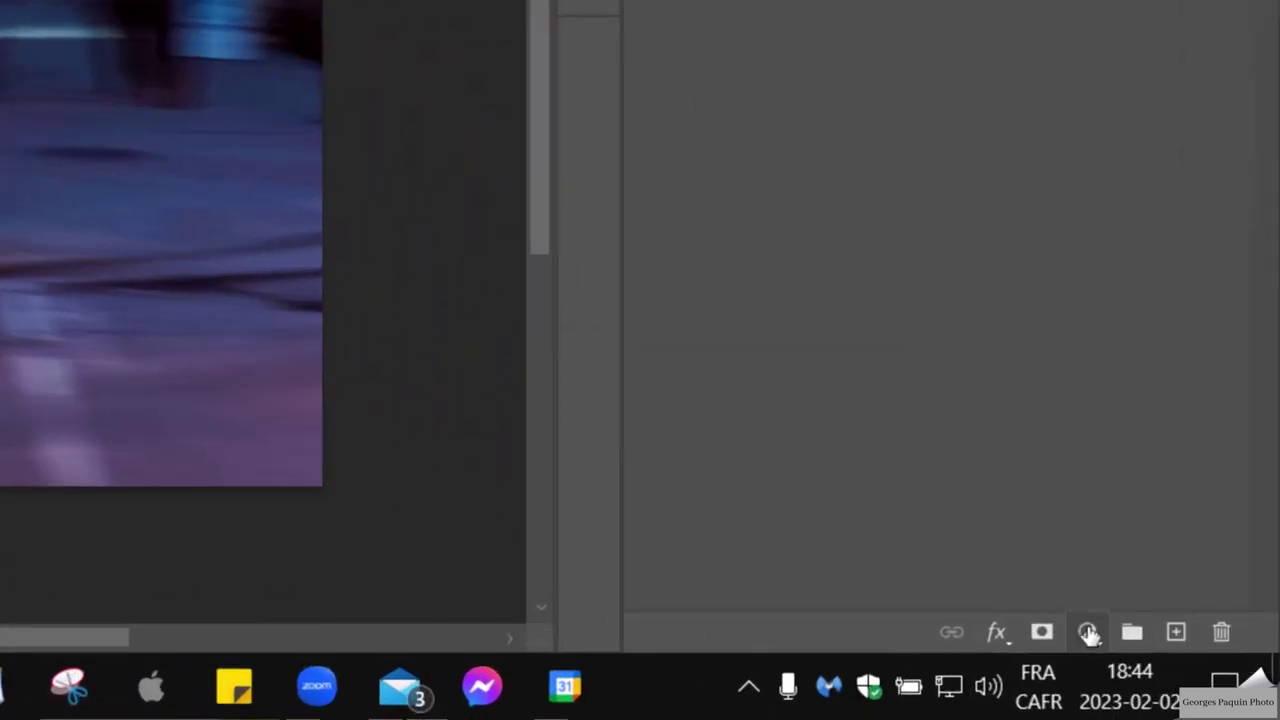
# - Add a Niveaux adjustment layer and clip it to the effet de filé layer
pyautogui.click(1088, 632)
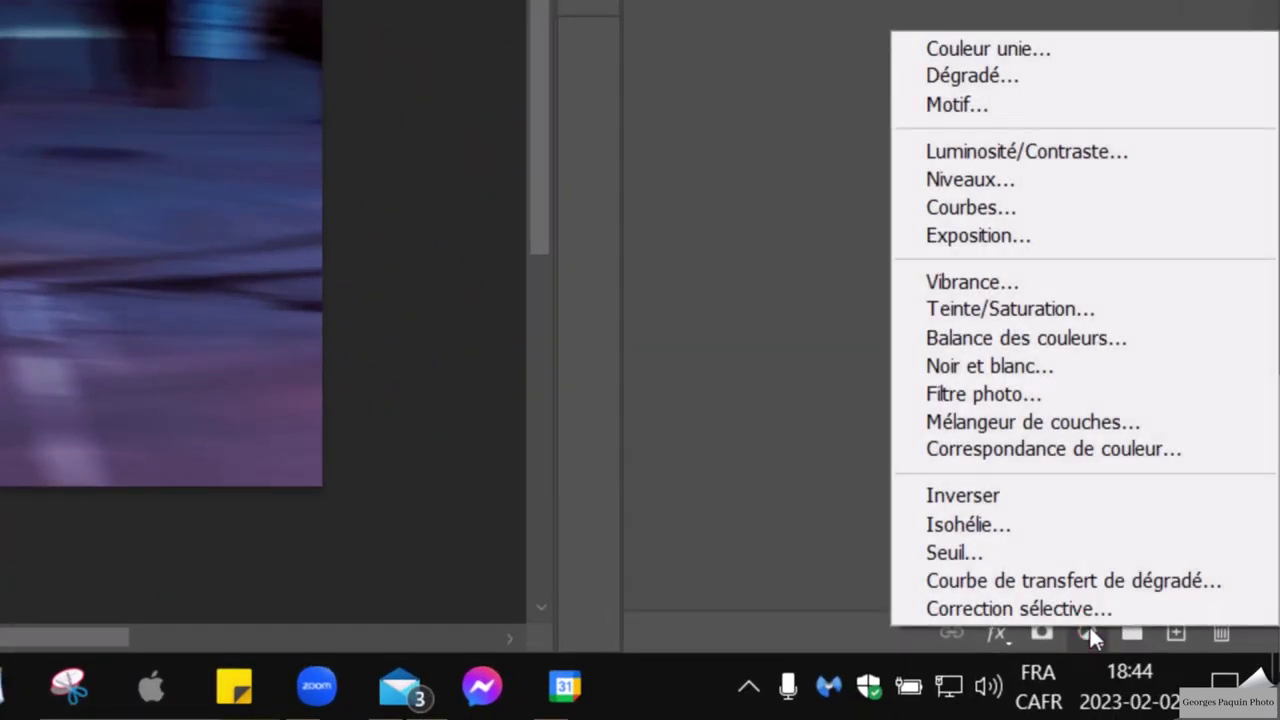
pyautogui.click(975, 182)
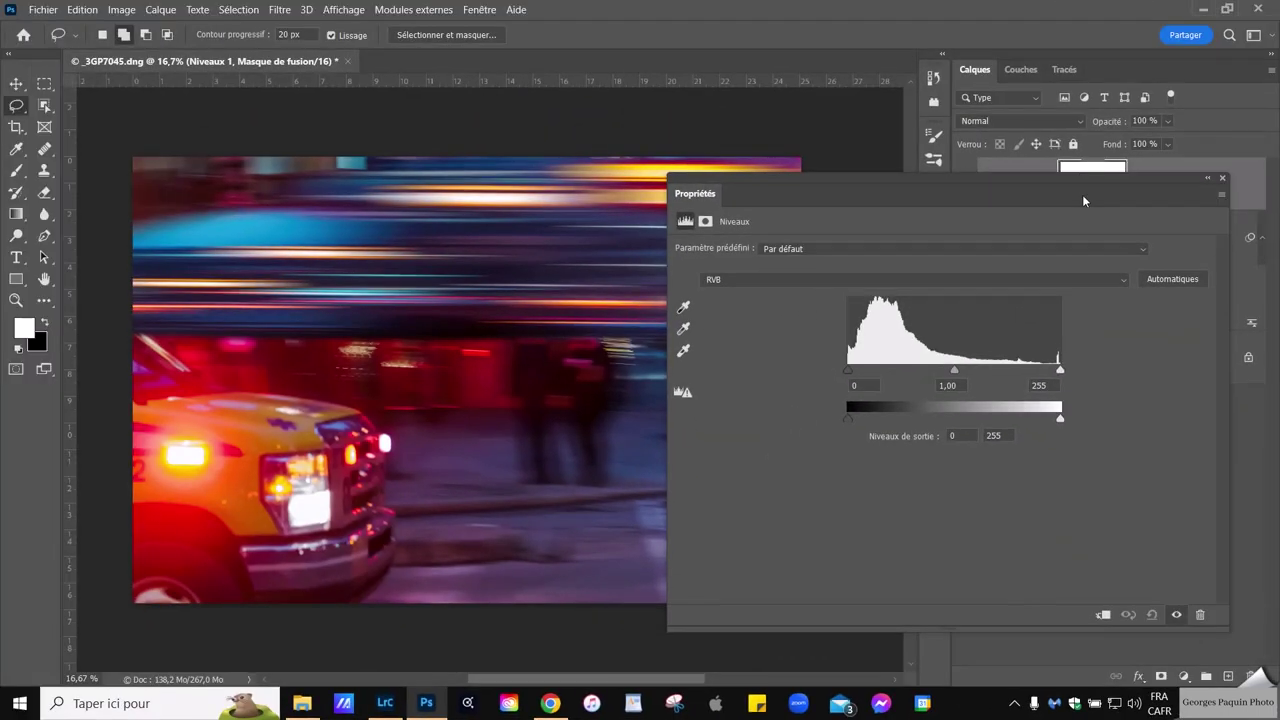
pyautogui.moveTo(1082, 200); pyautogui.dragTo(624, 136)
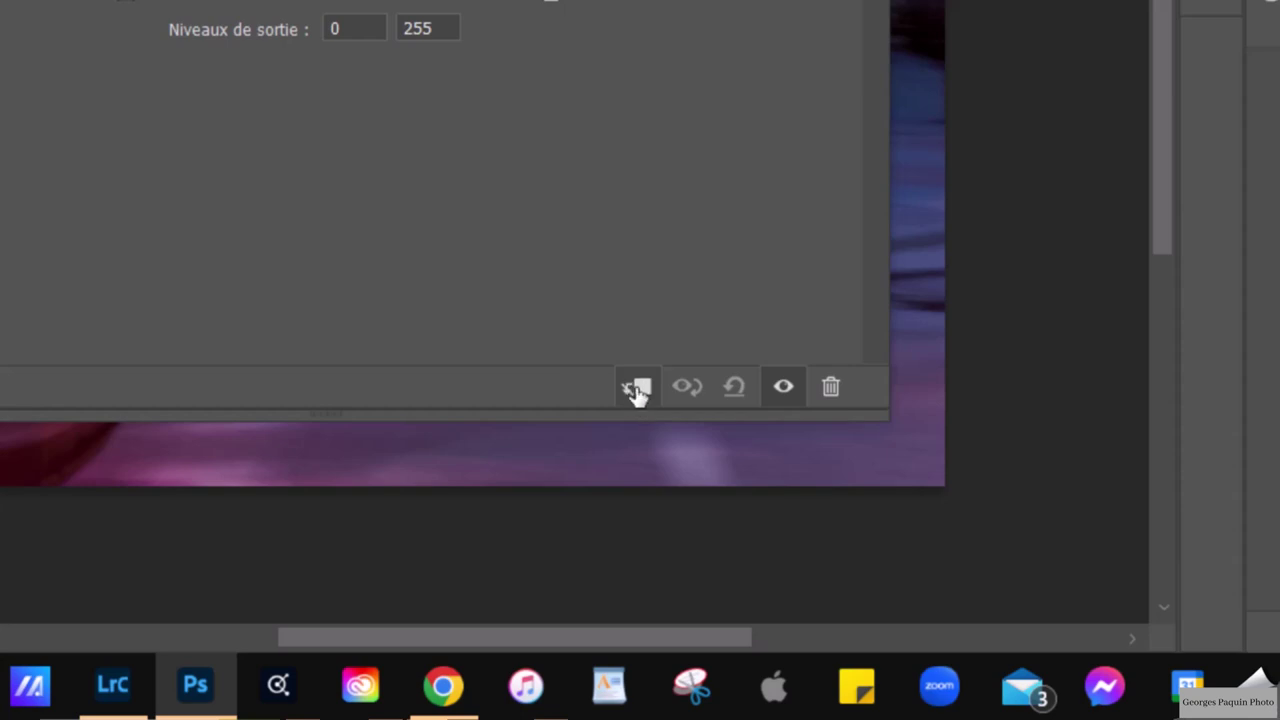
pyautogui.click(638, 391)
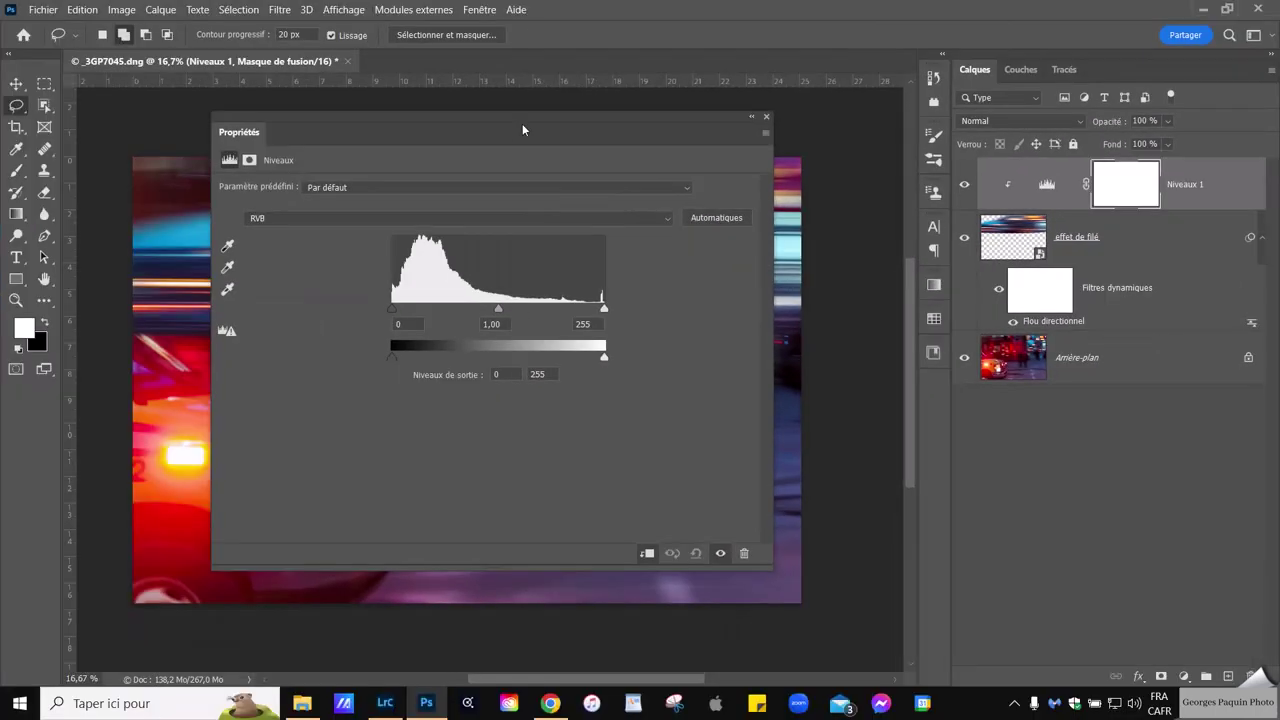
# - Set the clipped Niveaux 1 levels to black 62, midtone 0,96 and white 220
pyautogui.moveTo(516, 133); pyautogui.dragTo(905, 108)
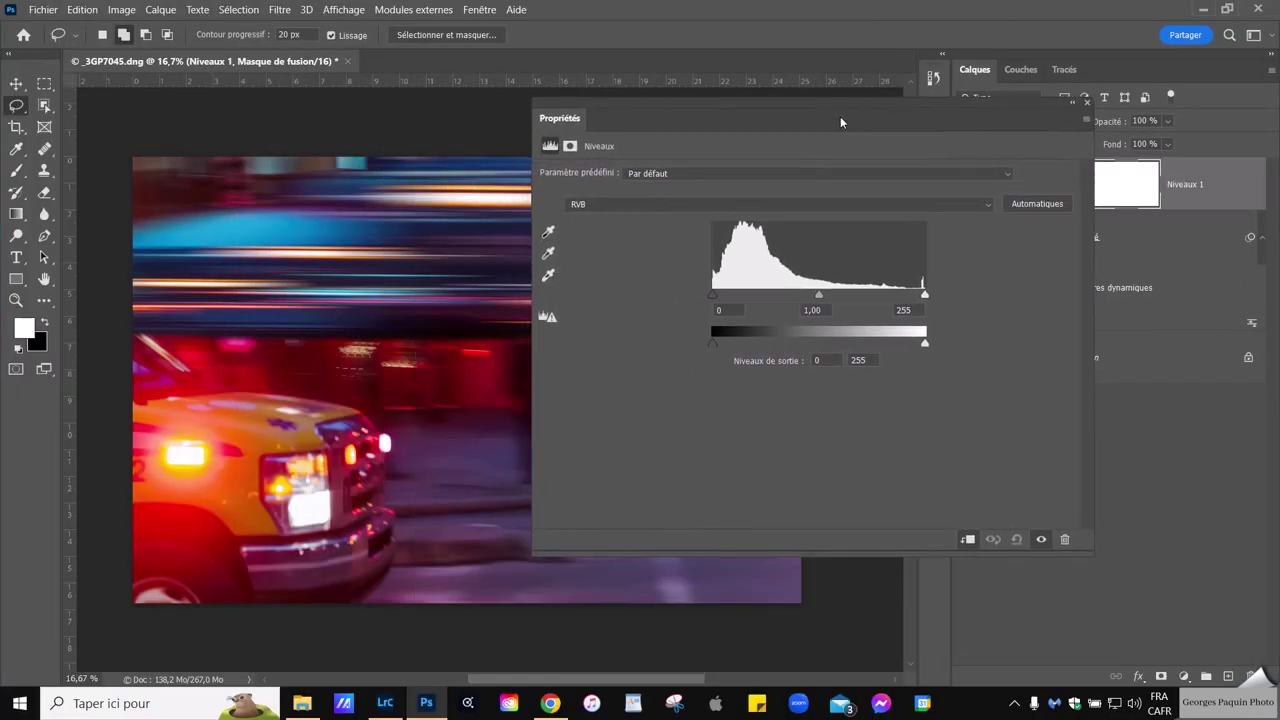
pyautogui.moveTo(808, 114); pyautogui.dragTo(928, 115)
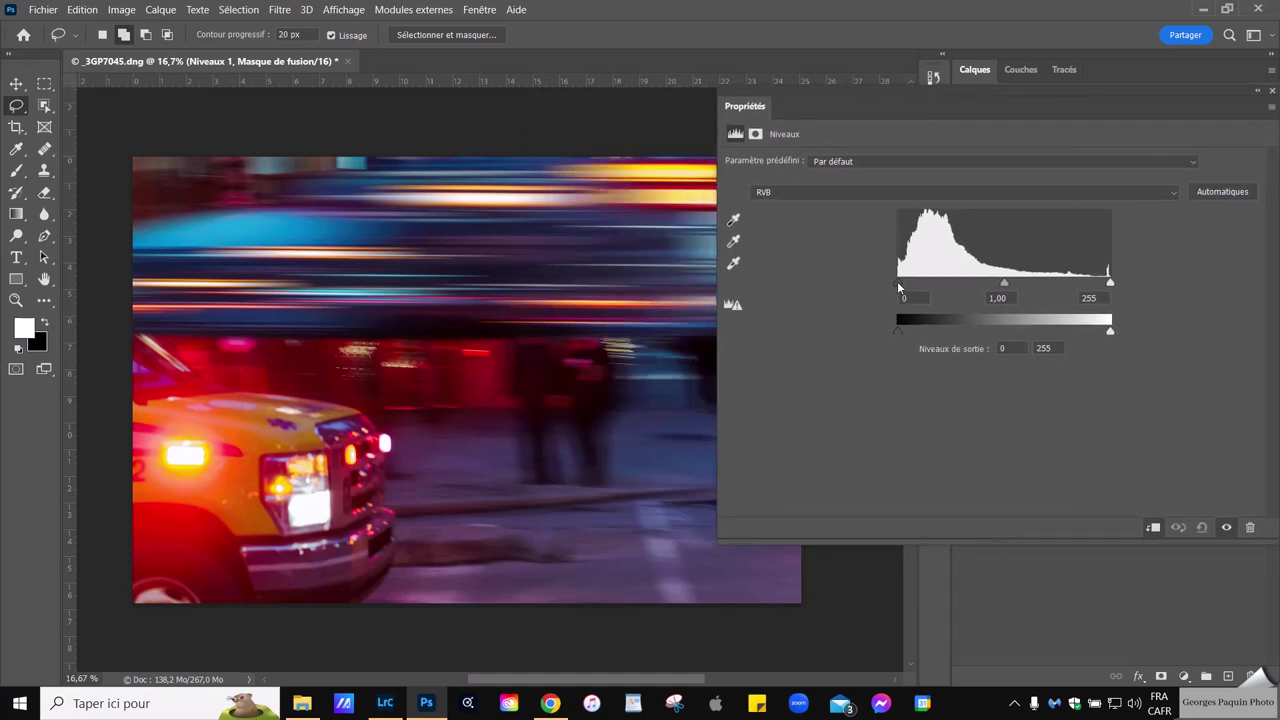
pyautogui.moveTo(899, 284); pyautogui.dragTo(939, 289)
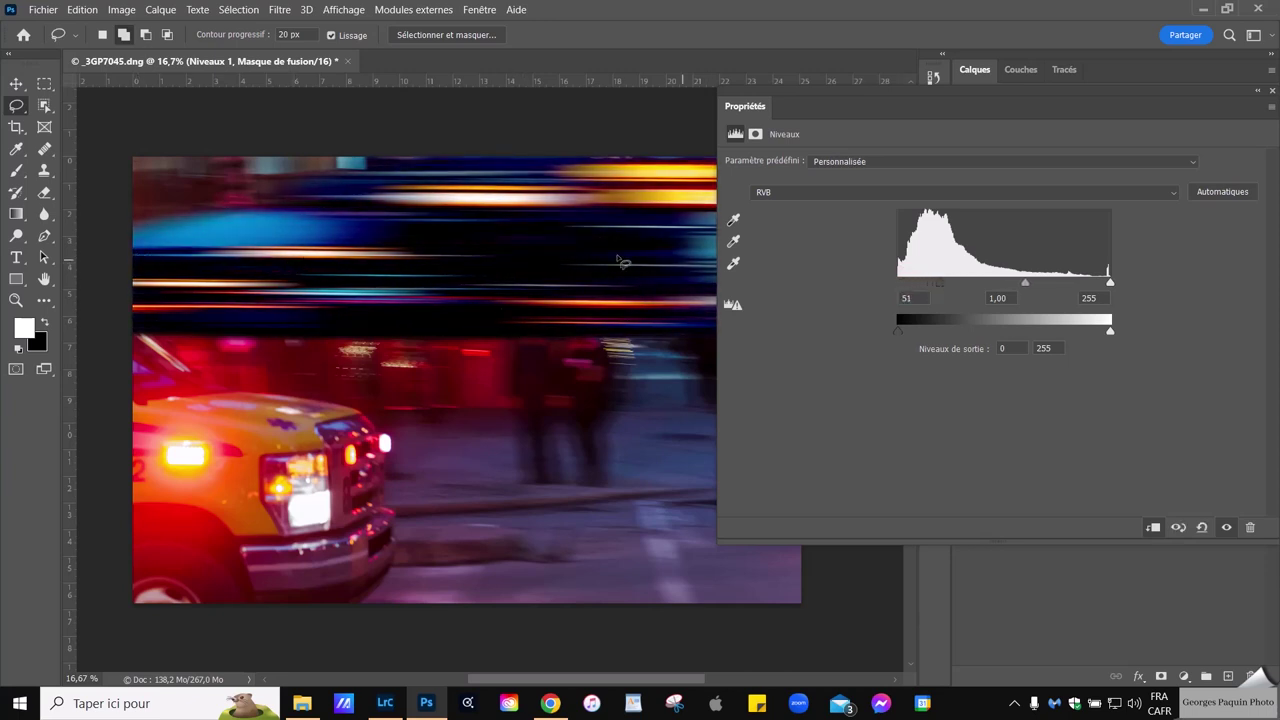
pyautogui.moveTo(920, 103); pyautogui.dragTo(1061, 112)
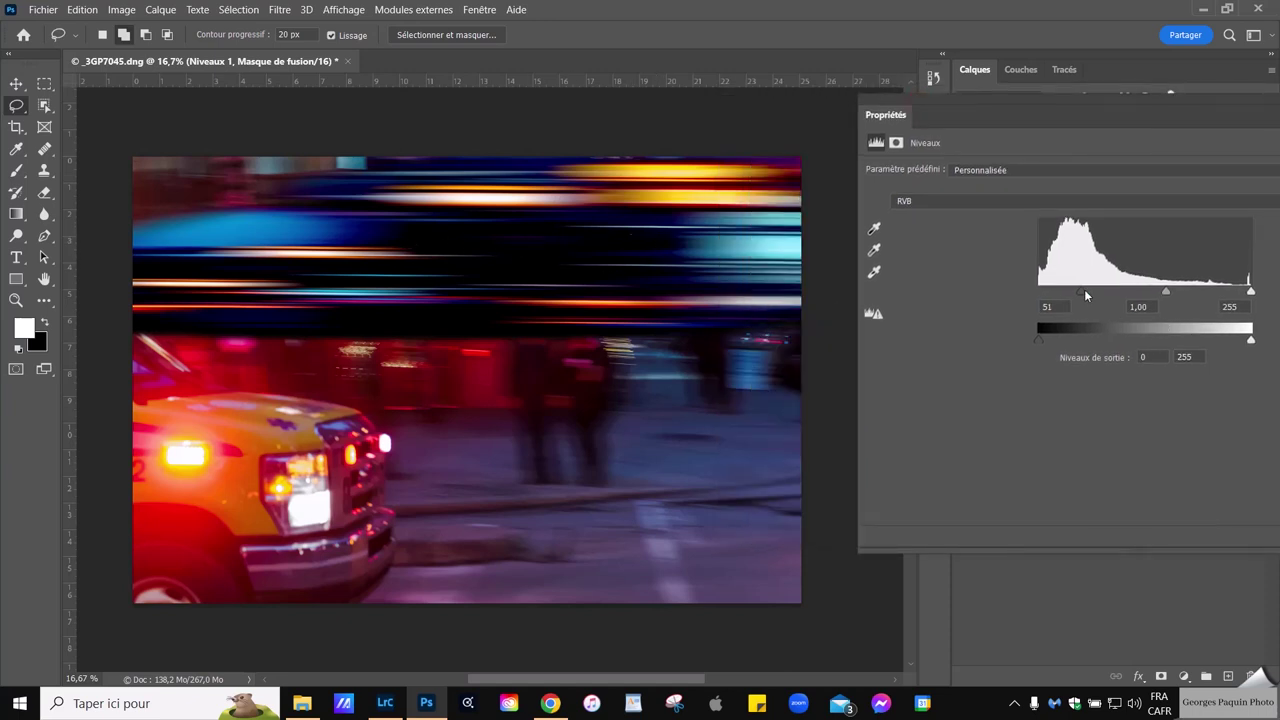
pyautogui.moveTo(1084, 289); pyautogui.dragTo(1096, 308)
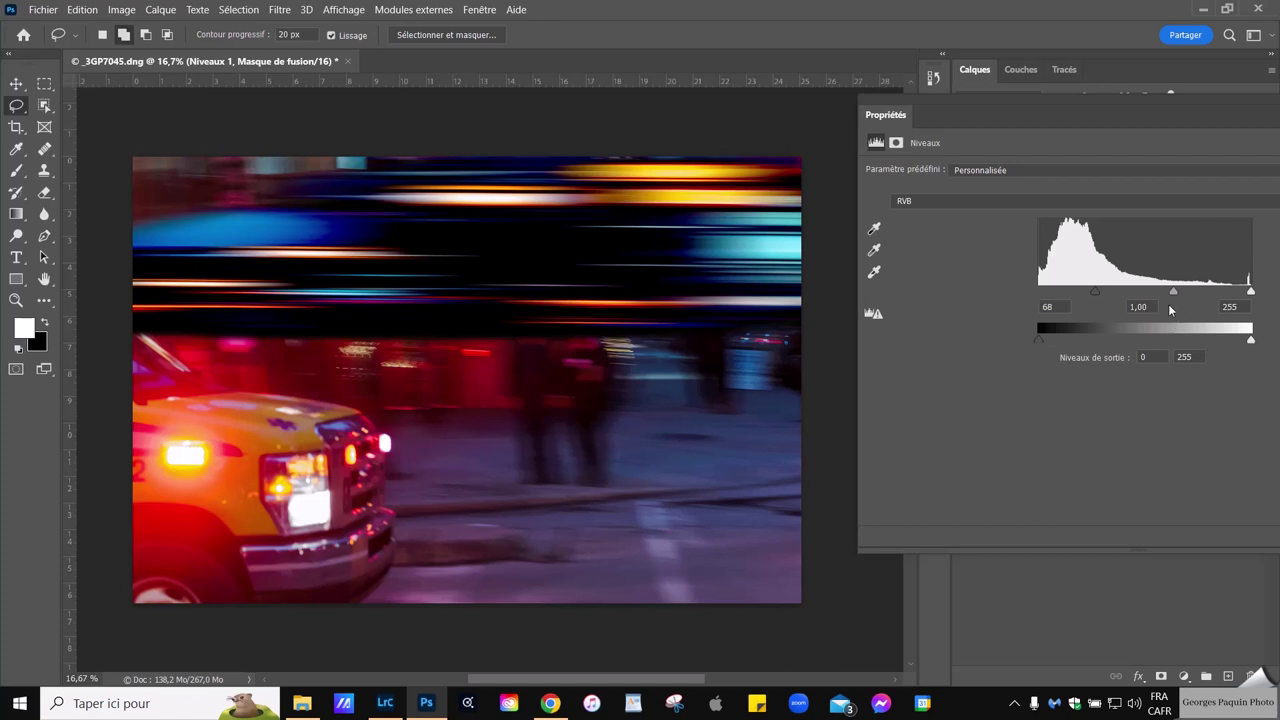
pyautogui.moveTo(1172, 290); pyautogui.dragTo(1176, 294)
pyautogui.moveTo(1097, 291); pyautogui.dragTo(1090, 293)
pyautogui.moveTo(1250, 291); pyautogui.dragTo(1222, 293)
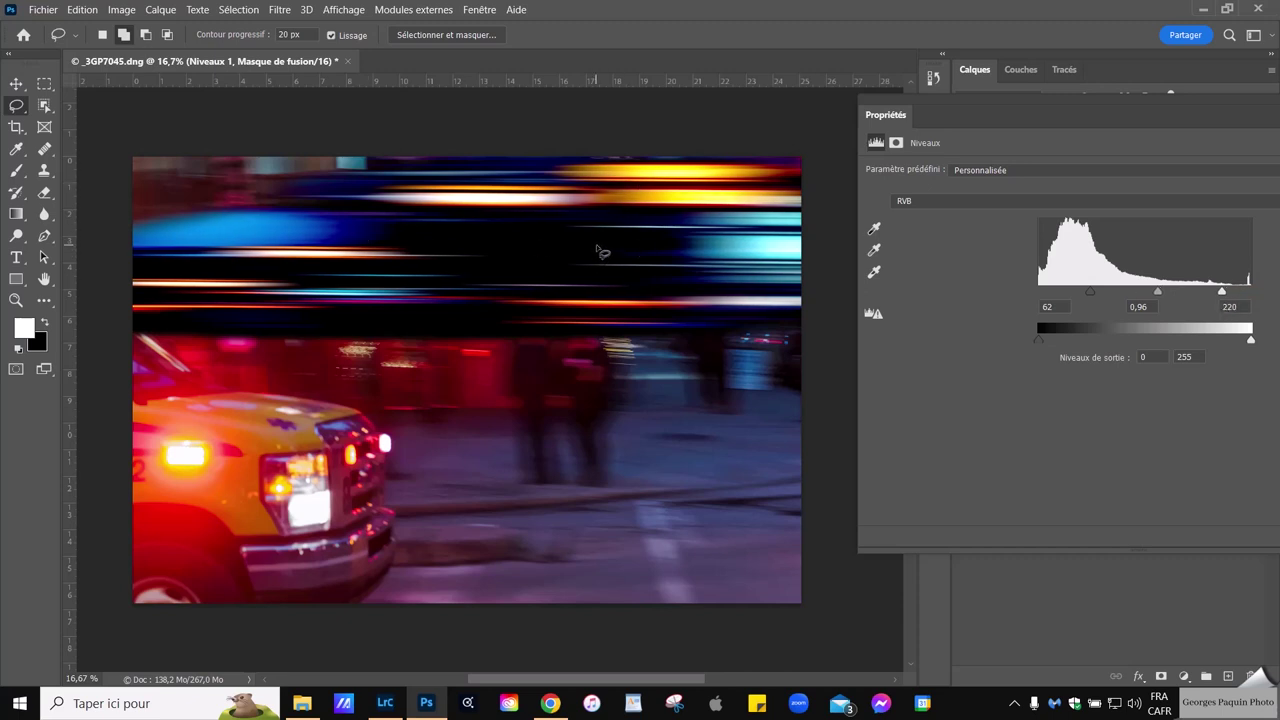
pyautogui.moveTo(1028, 118)
pyautogui.mouseDown()
pyautogui.moveTo(876, 88)
pyautogui.moveTo(502, 400)
pyautogui.mouseUp()
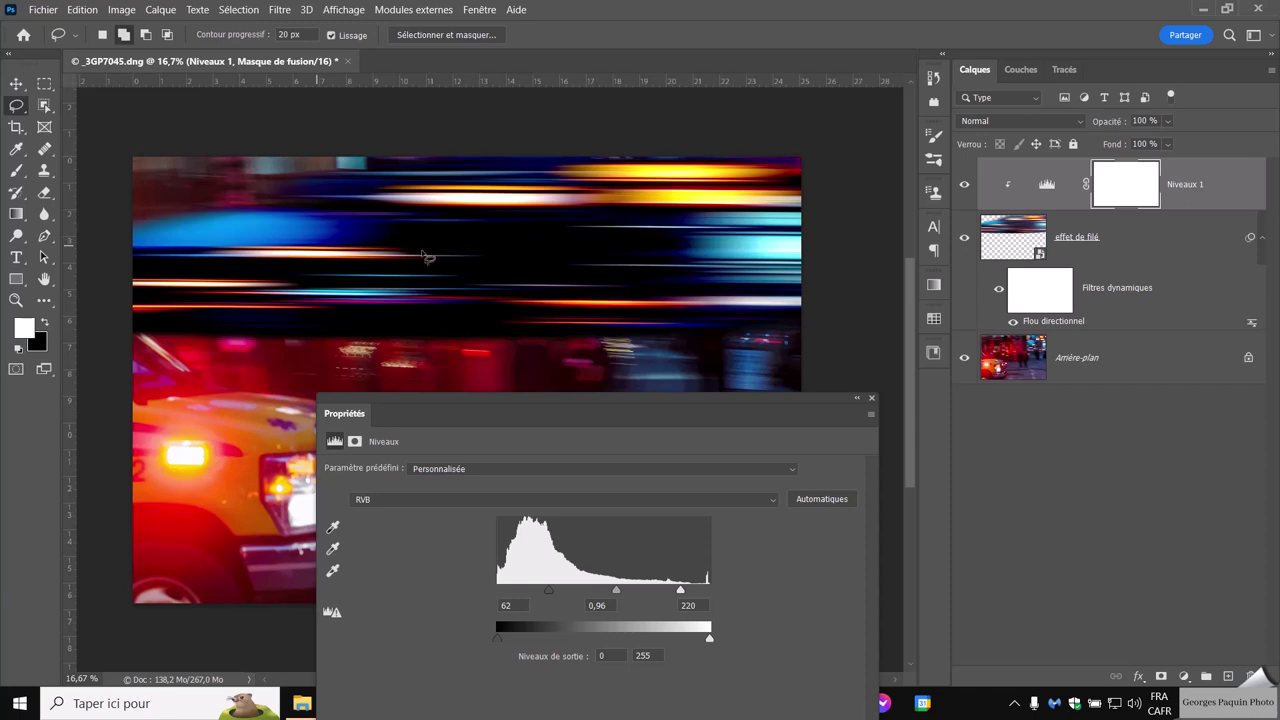
# - Compare the streaks with Arrière-plan hidden and shown, then close the Propriétés panel
pyautogui.click(965, 358)
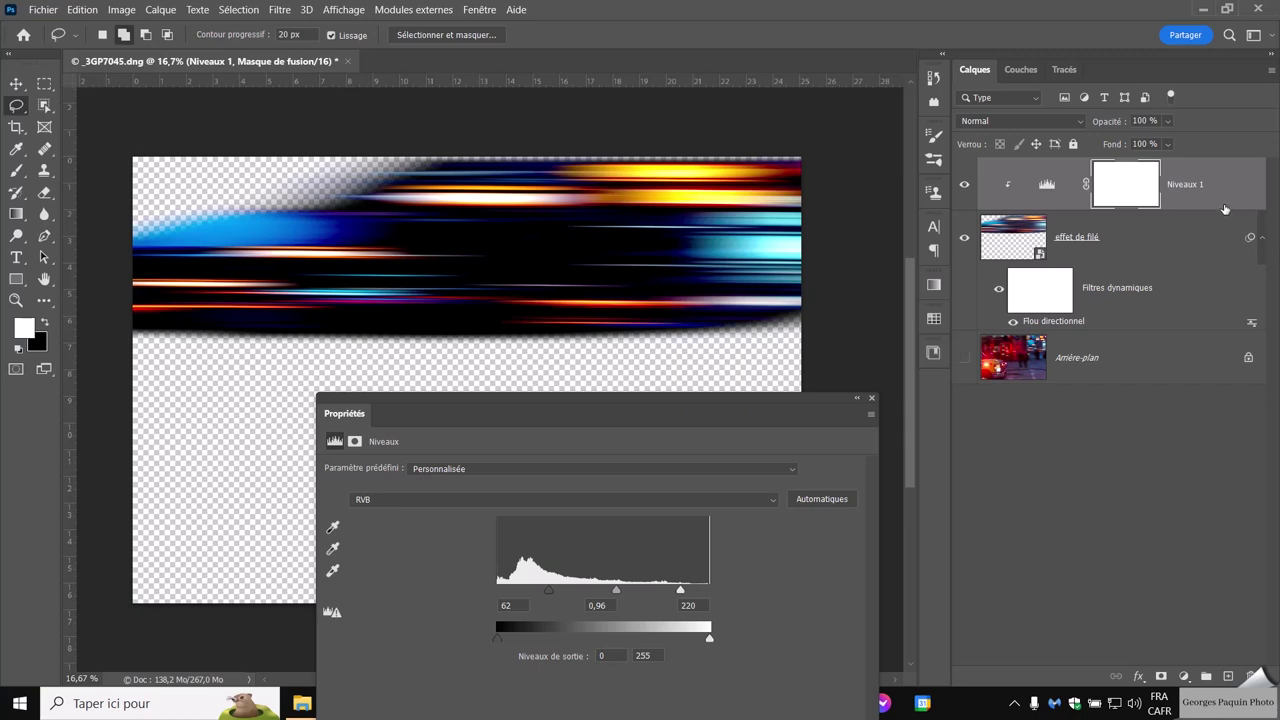
pyautogui.click(964, 357)
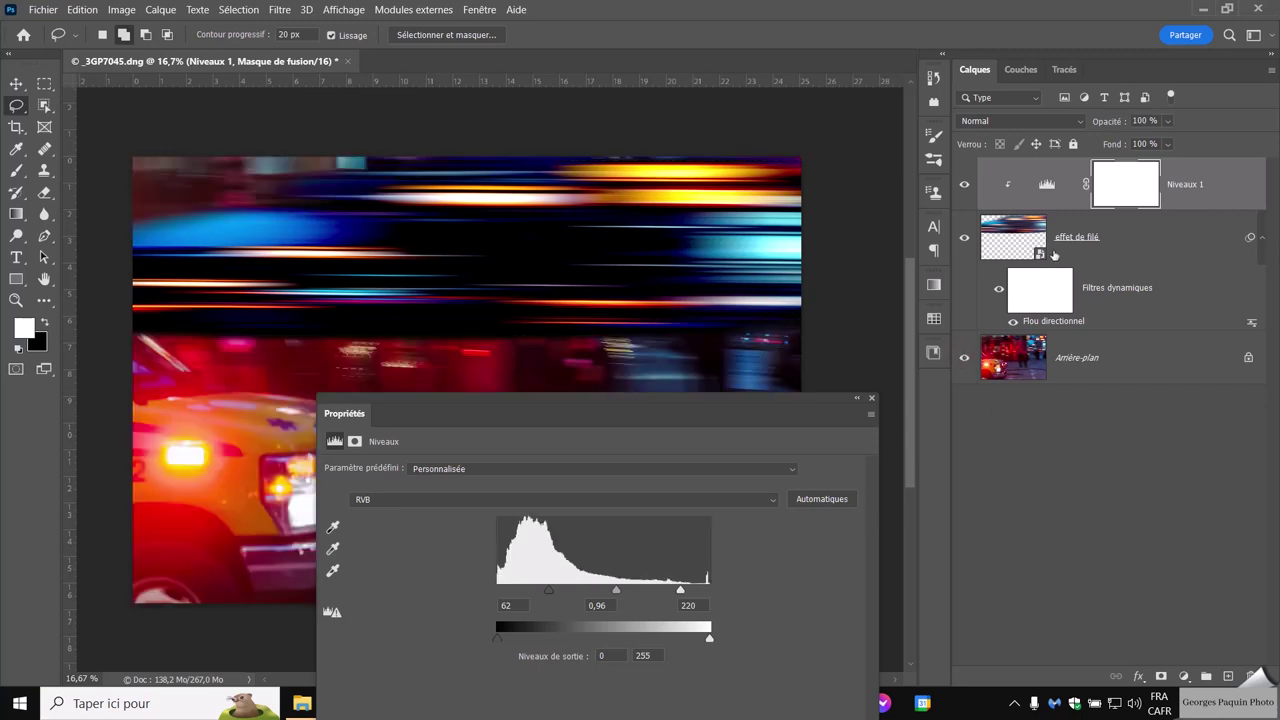
pyautogui.click(1172, 237)
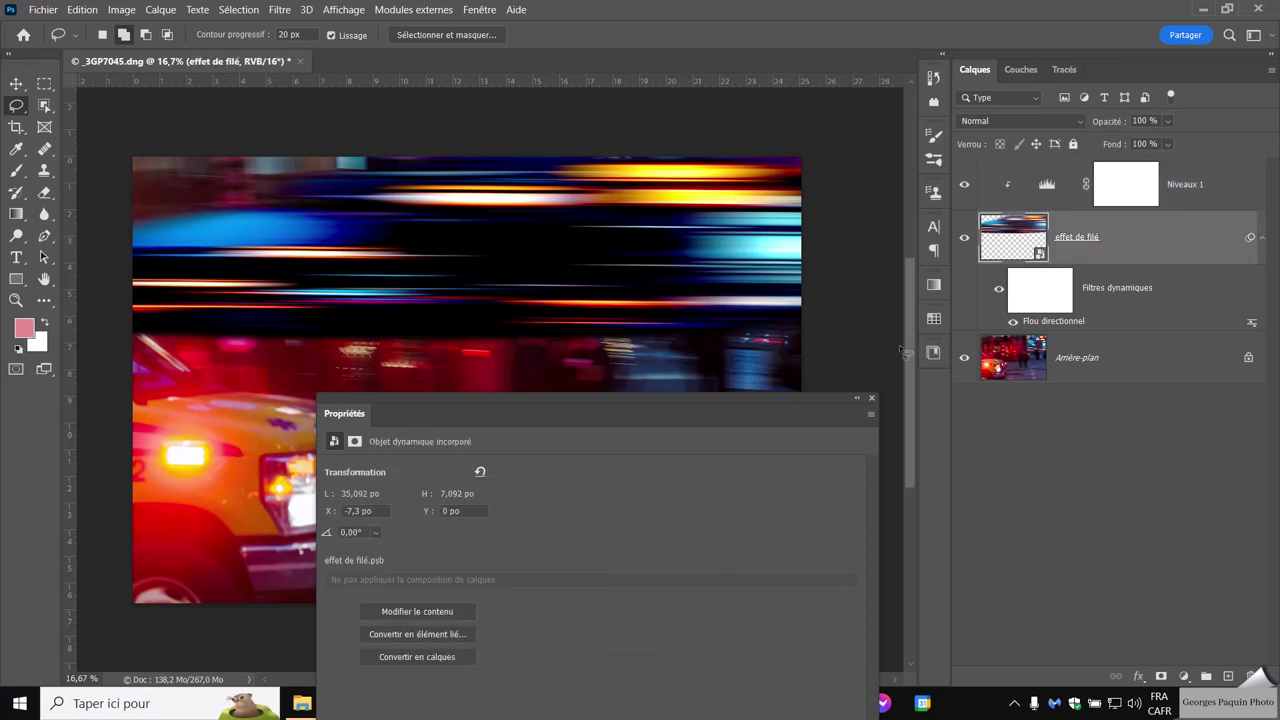
pyautogui.click(871, 398)
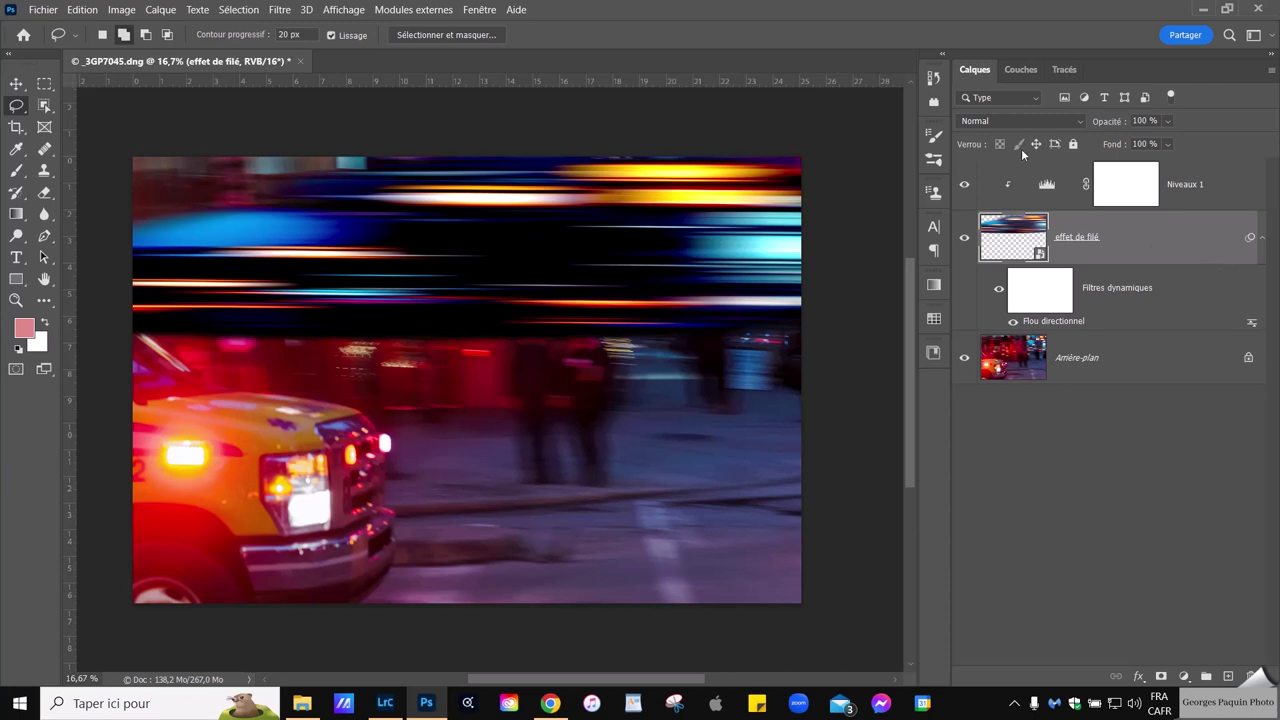
# - Set the effet de filé blend mode to Superposition and toggle layer visibility to compare before and after
pyautogui.click(995, 121)
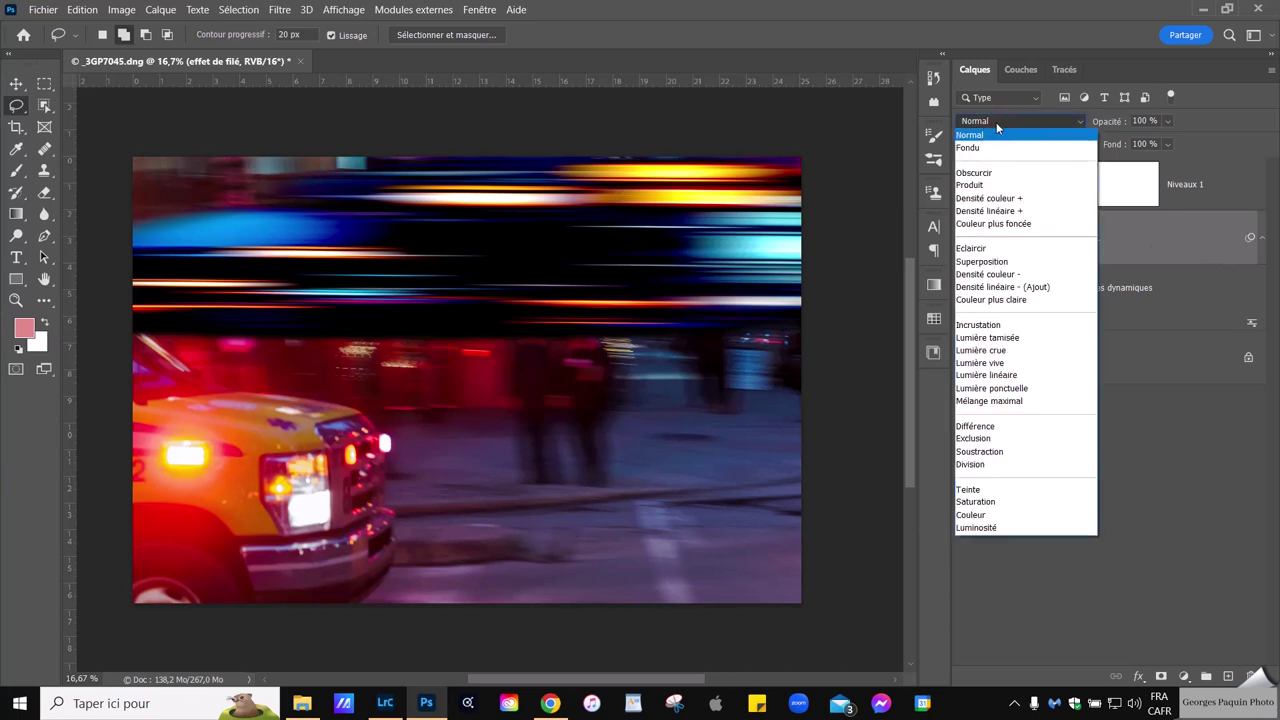
pyautogui.click(1012, 261)
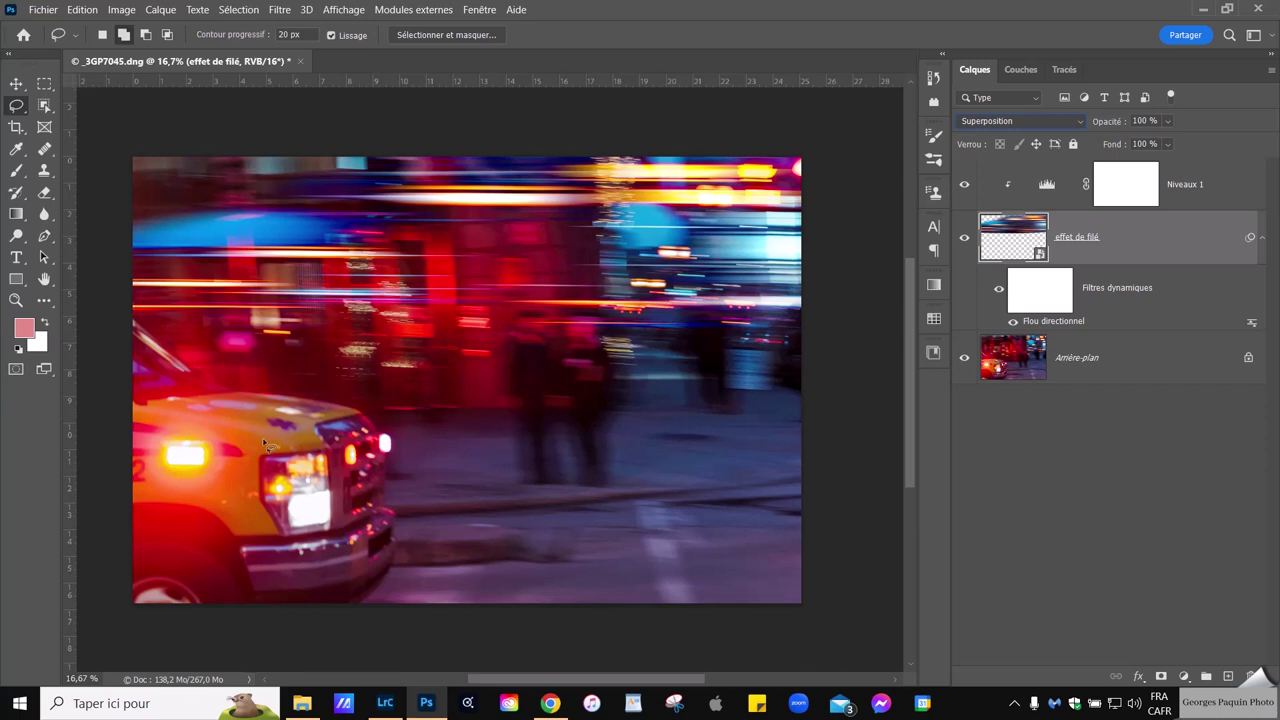
pyautogui.keyDown('alt'); pyautogui.click(964, 358); pyautogui.keyUp('alt')
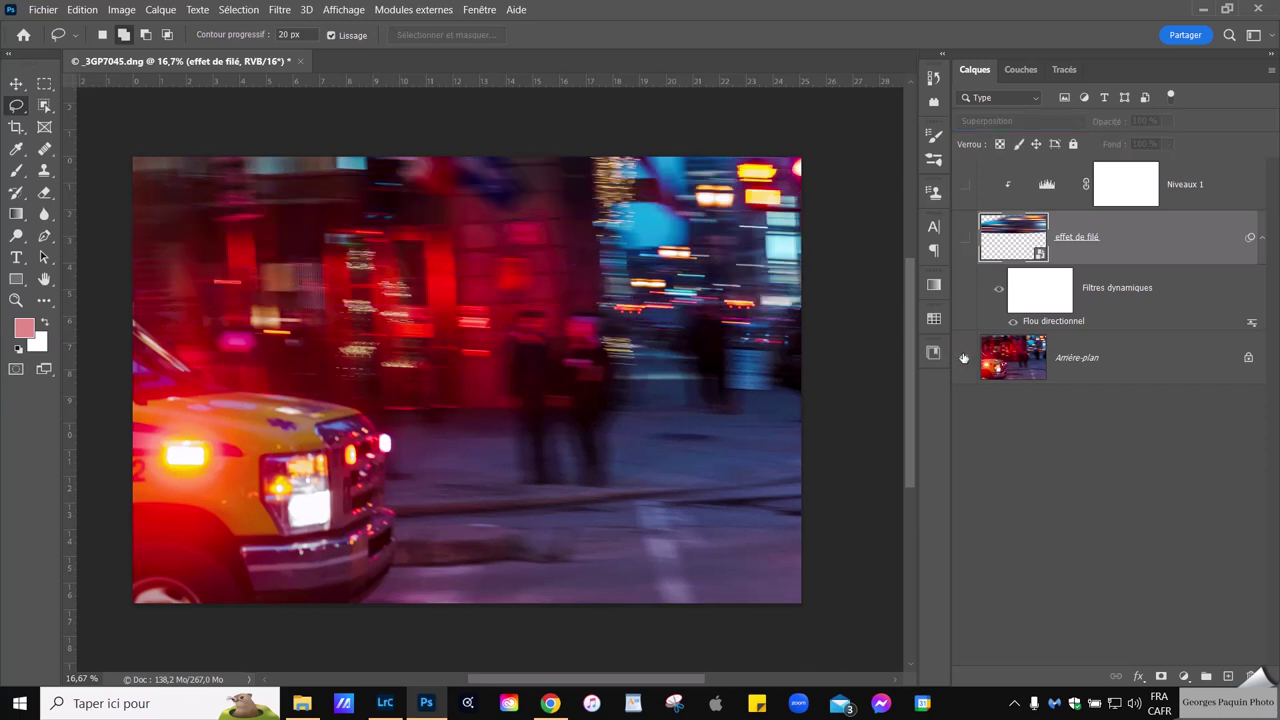
pyautogui.keyDown('alt'); pyautogui.click(964, 358); pyautogui.keyUp('alt')
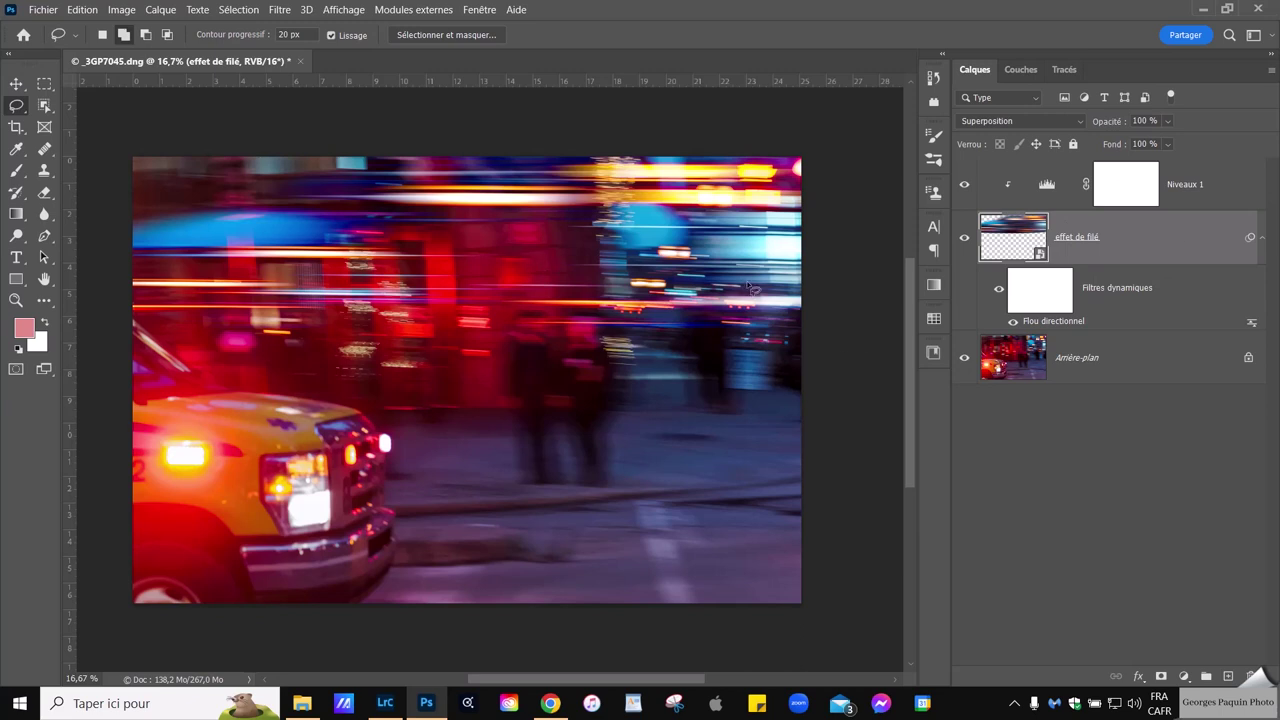
pyautogui.keyDown('alt'); pyautogui.click(964, 357); pyautogui.keyUp('alt')
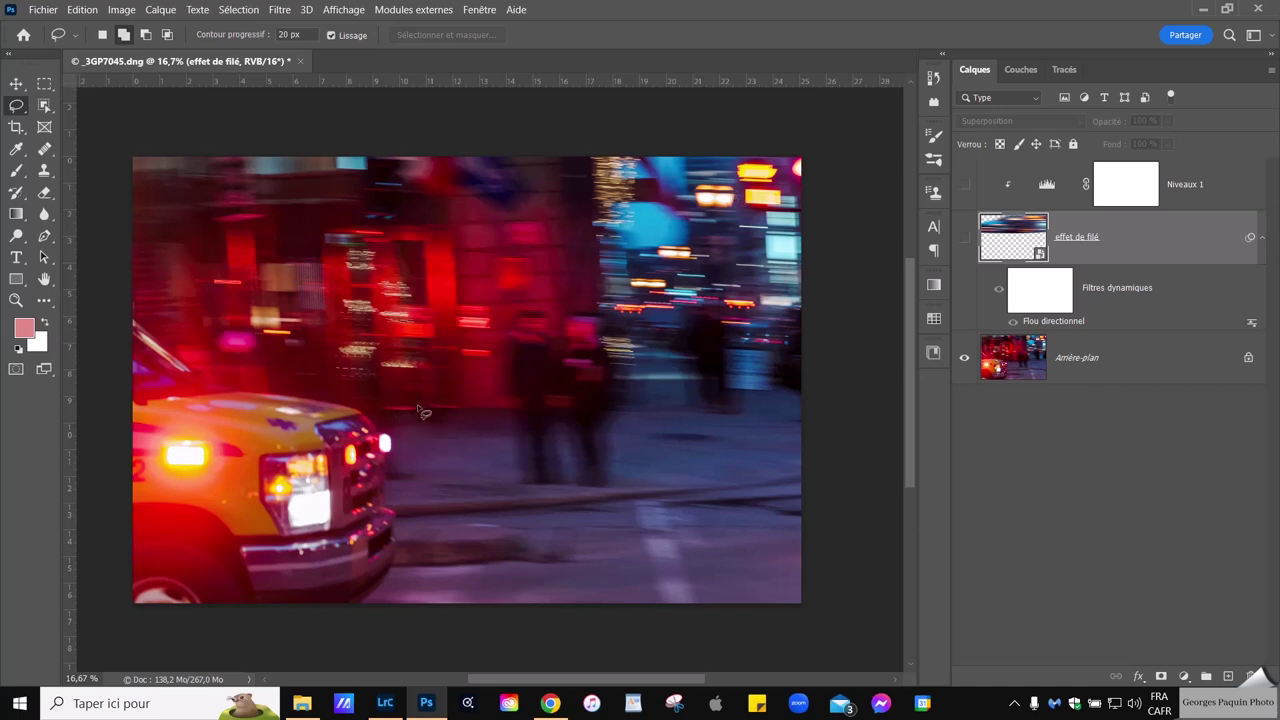
pyautogui.keyDown('alt'); pyautogui.click(964, 357); pyautogui.keyUp('alt')
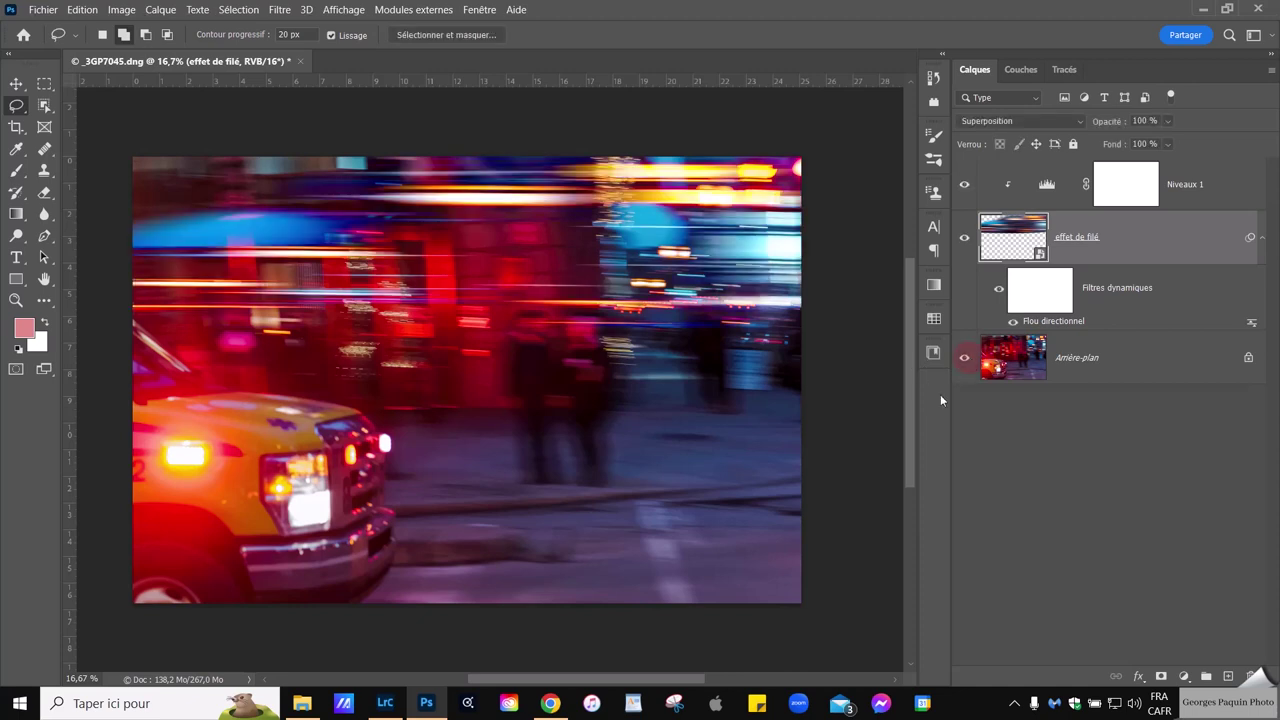